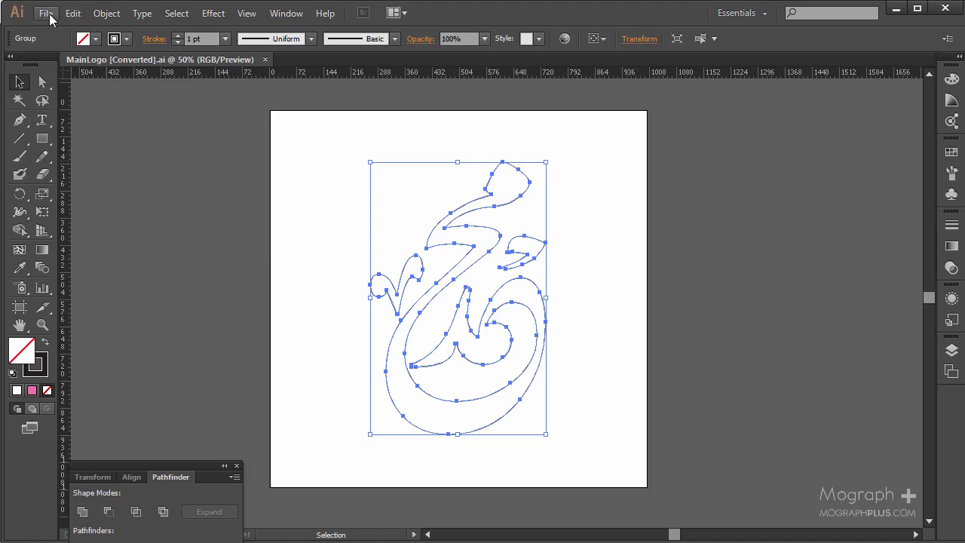
Step: Save the logo document as MainLogo in the Ai files folder of Project files, dropping "[Converted]" from its name
left_click(44, 14)
left_click(127, 160)
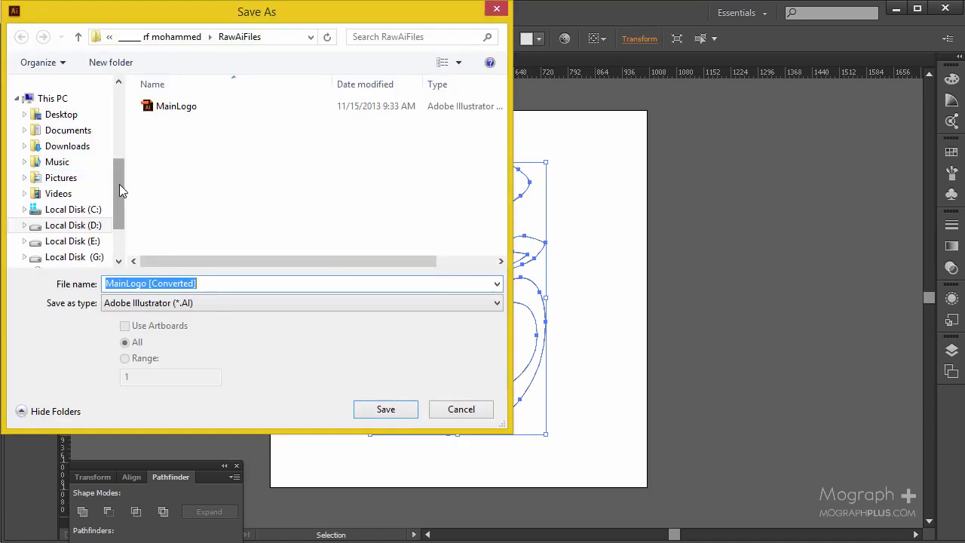
left_click_drag(119, 190, 143, 126)
left_click(86, 197)
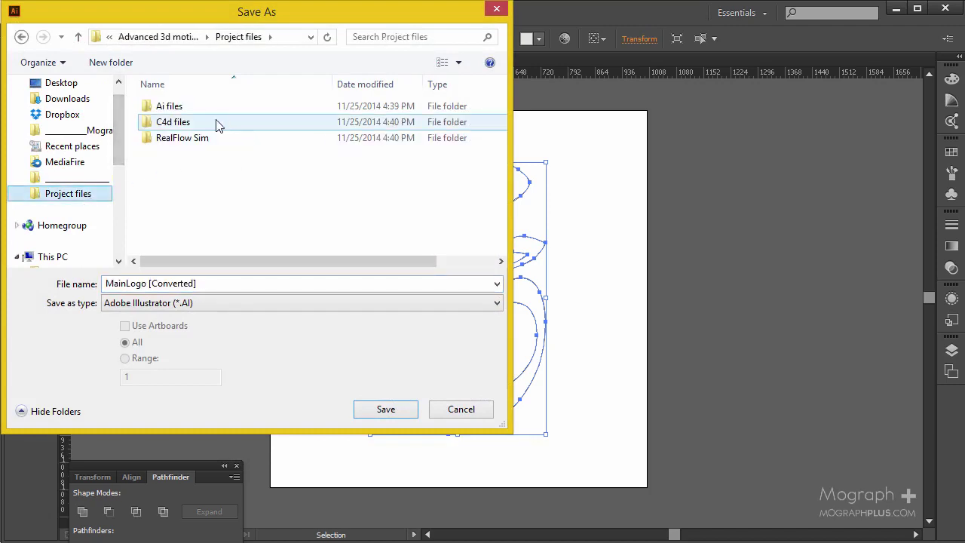
double_click(190, 105)
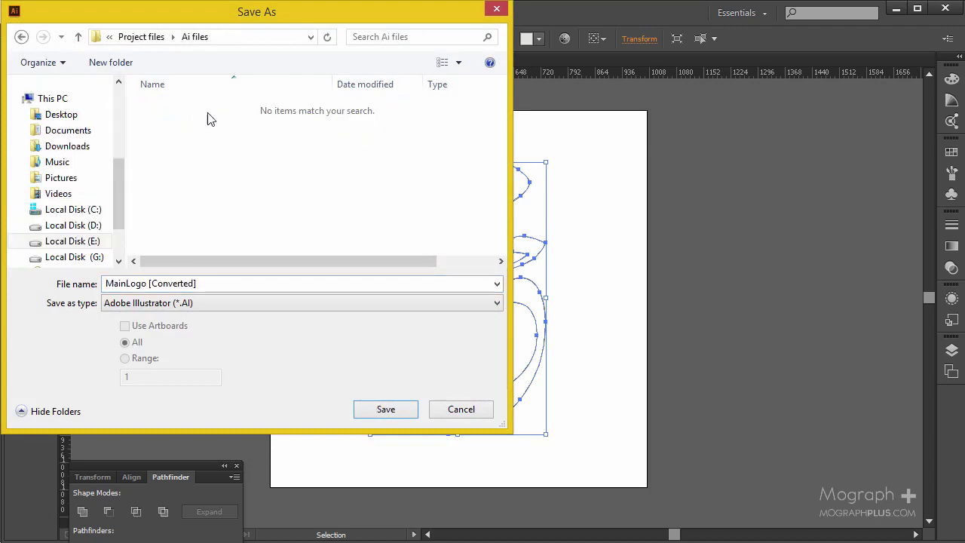
left_click(218, 287)
double_click(221, 289)
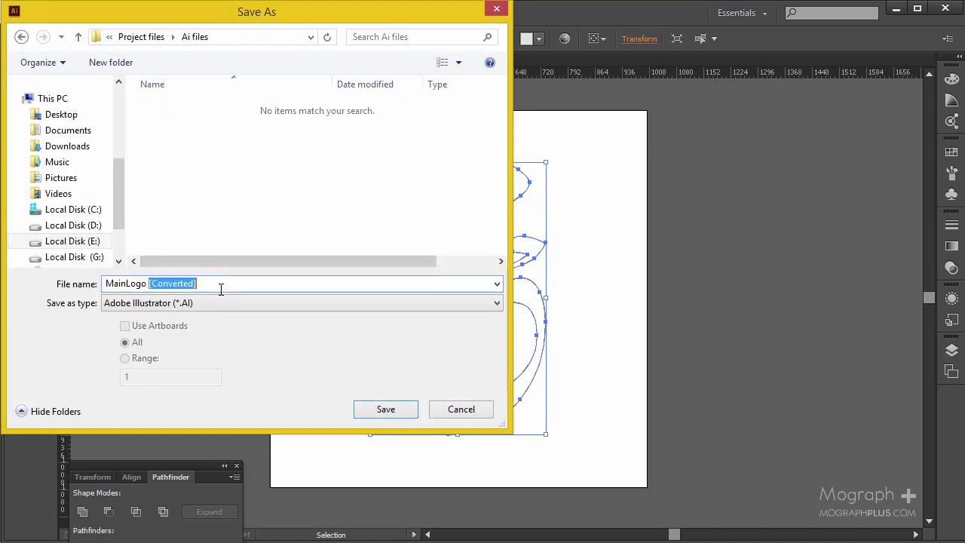
key("BackSpace")
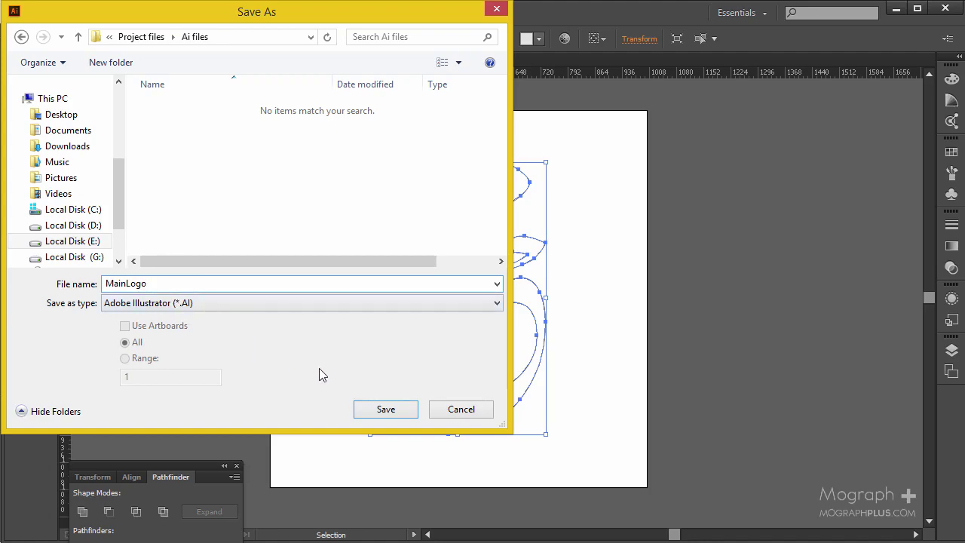
left_click(384, 417)
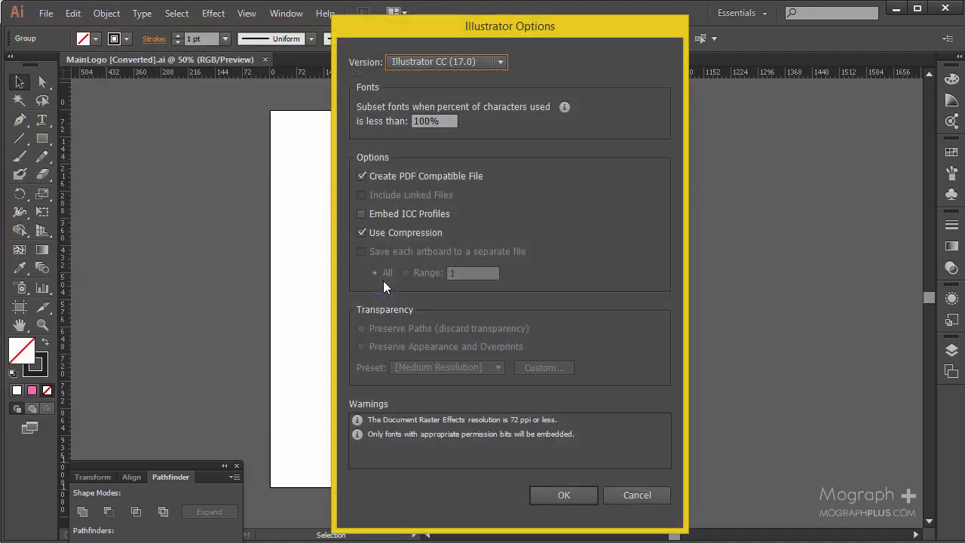
Step: Set the saved file's version to Illustrator 8 and accept saving in the older format
left_click(443, 61)
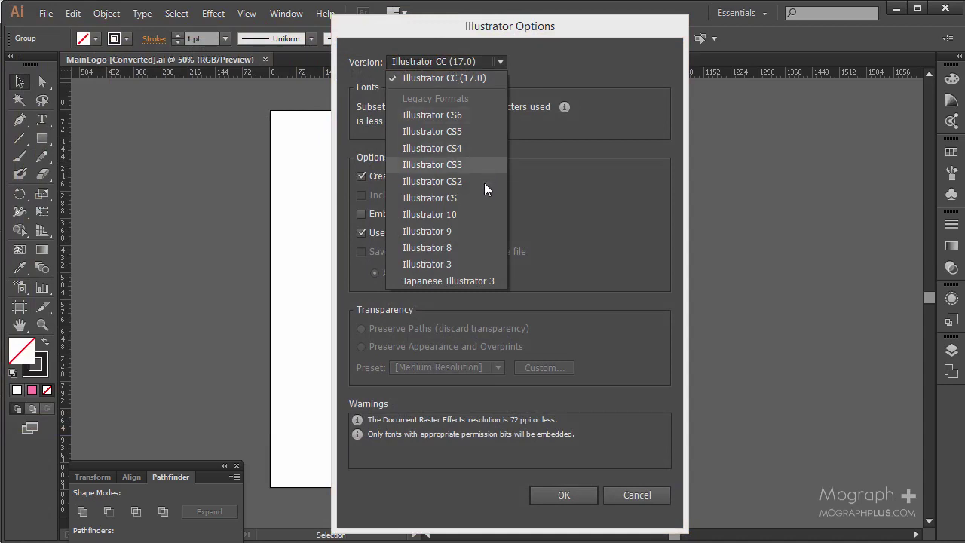
left_click(449, 249)
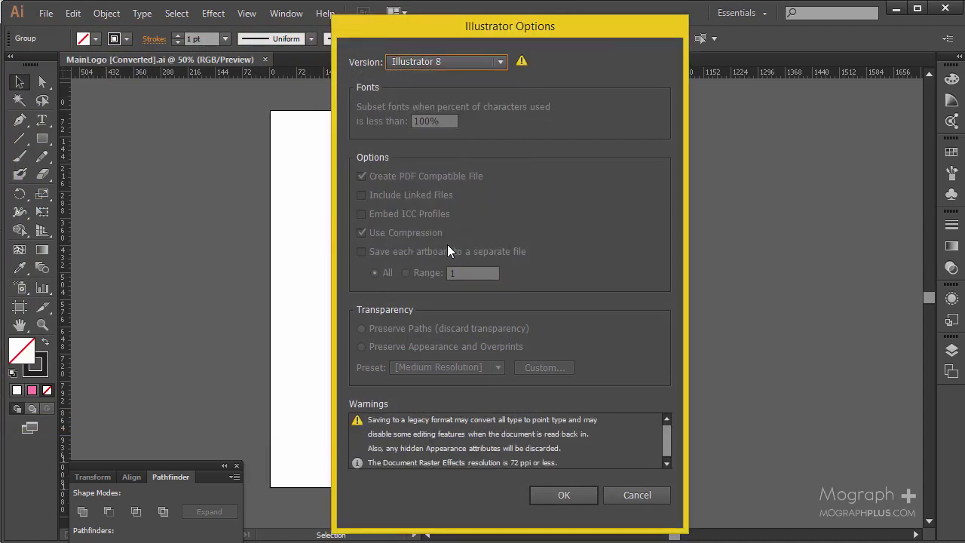
left_click(543, 494)
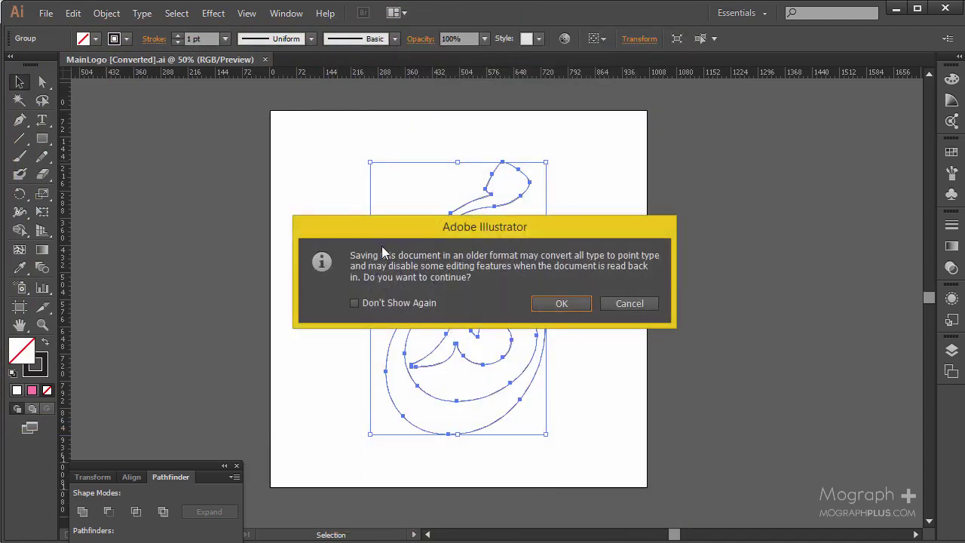
left_click(541, 303)
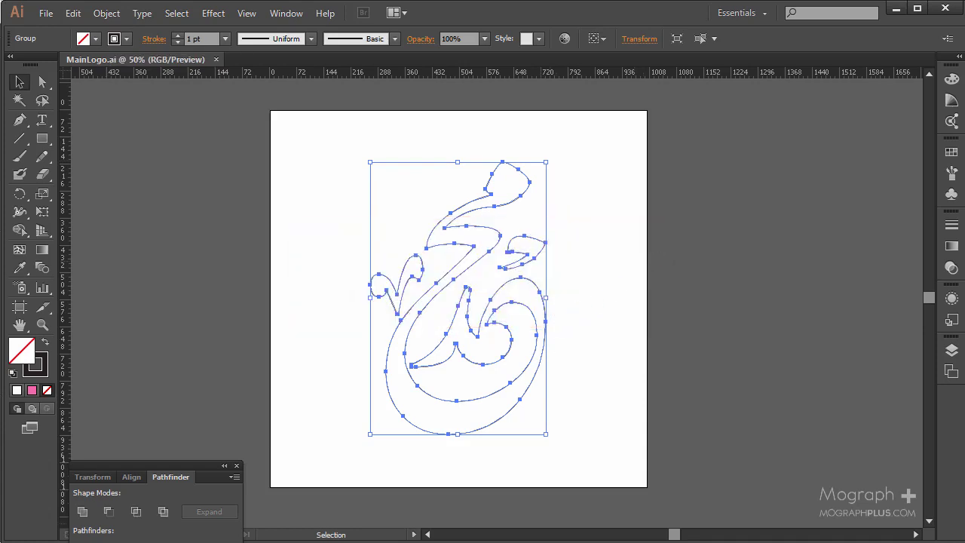
Step: Switch to Cinema 4D and merge the MainLogo Illustrator file from the Ai files folder using the default import settings
left_click(476, 542)
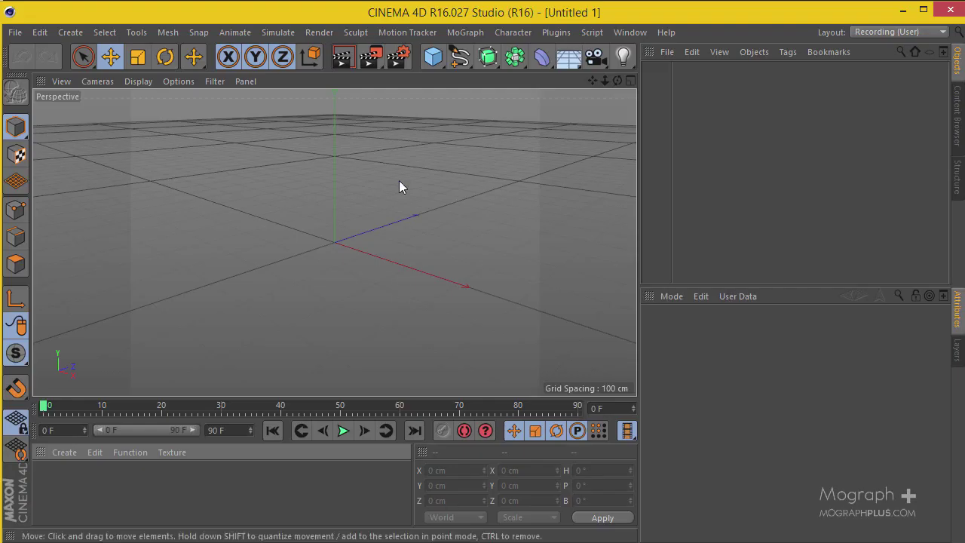
left_click(15, 34)
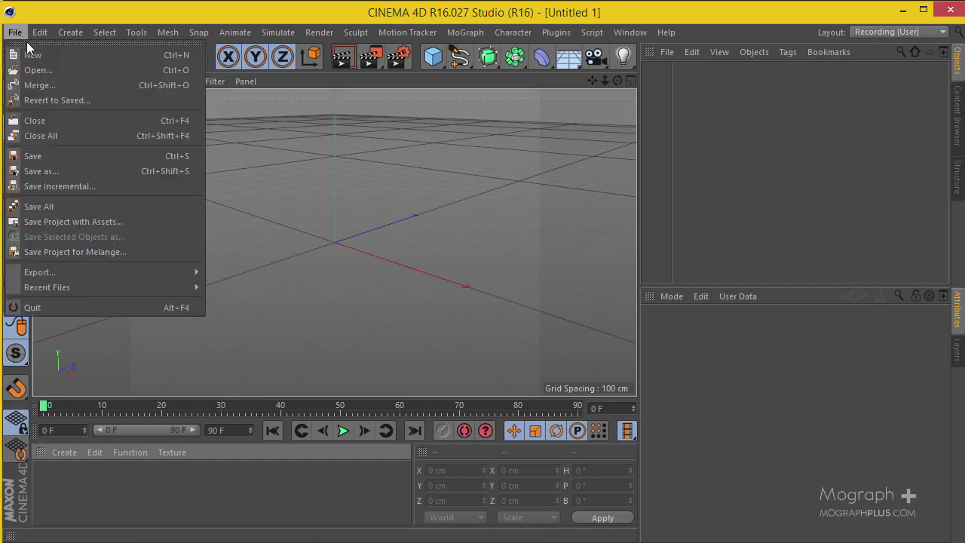
left_click(62, 88)
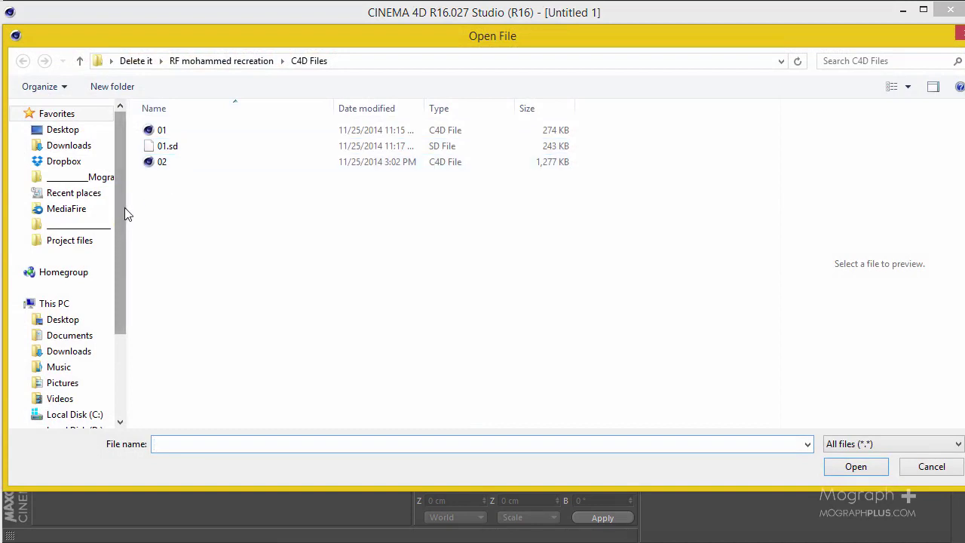
left_click(61, 247)
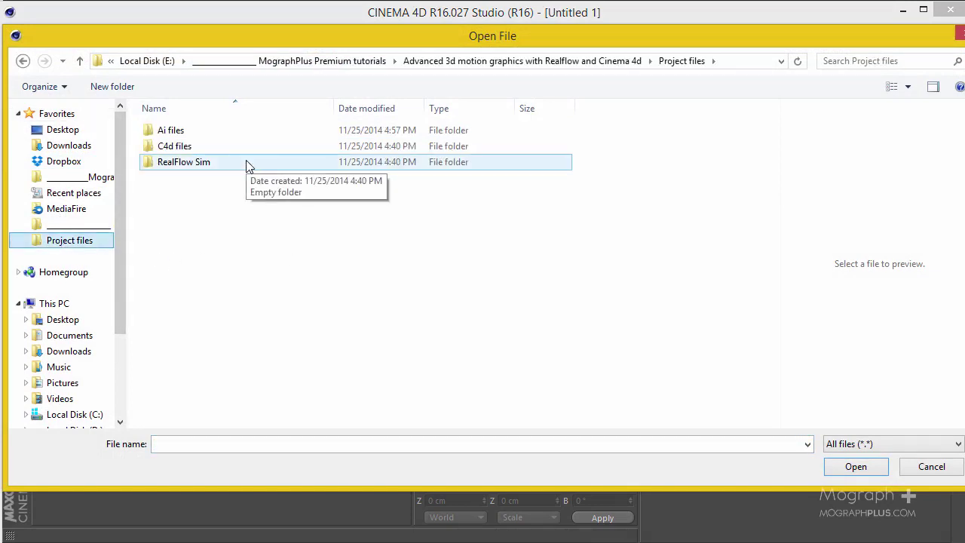
double_click(210, 134)
double_click(209, 131)
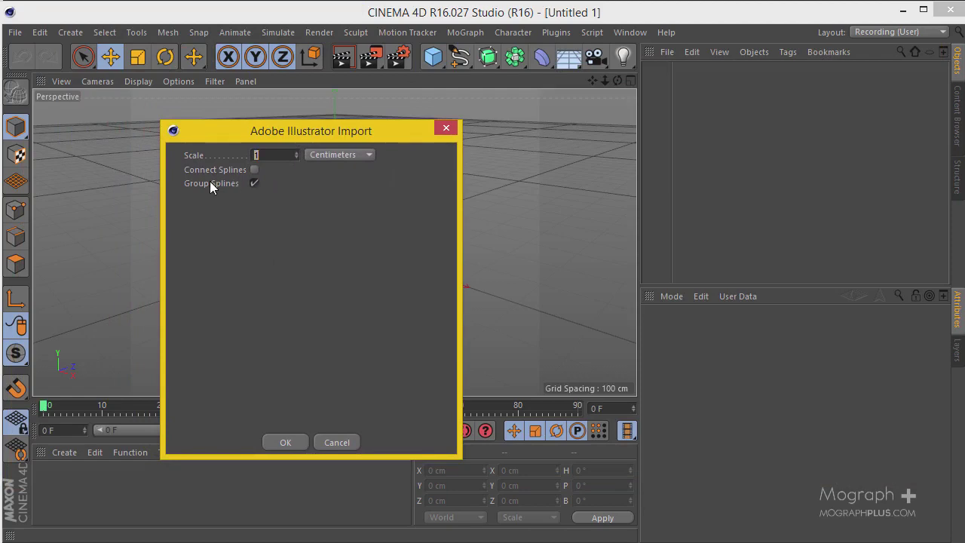
left_click(280, 443)
Step: Expand the MainLogo group and select its splines one by one to identify which part of the logo each forms
scroll(380, 227, "down", 3)
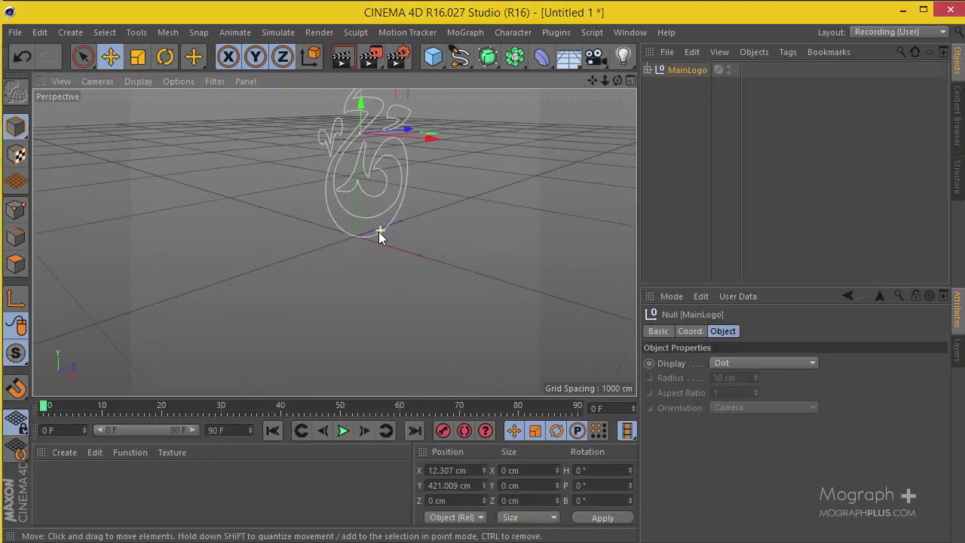
left_click_drag(378, 231, 427, 254, "alt")
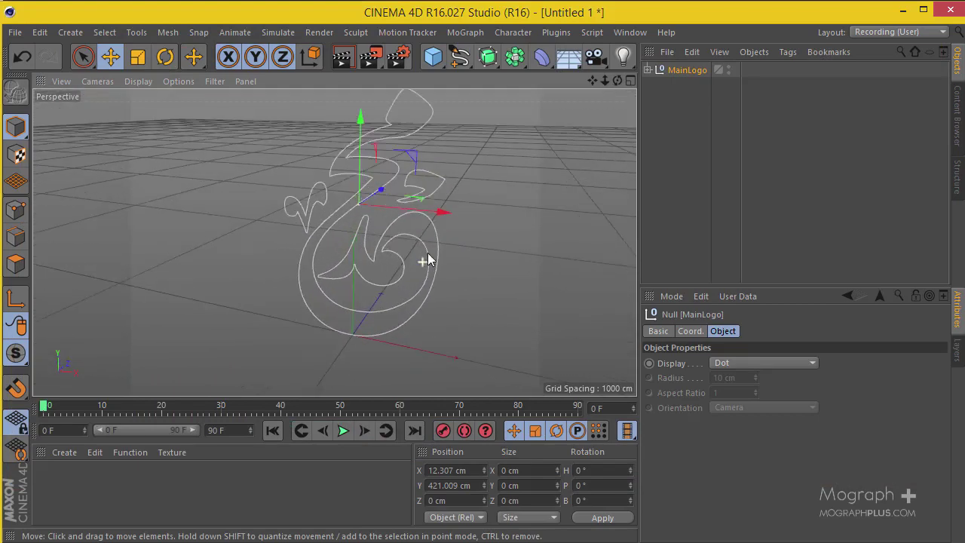
left_click(648, 69)
left_click(688, 114)
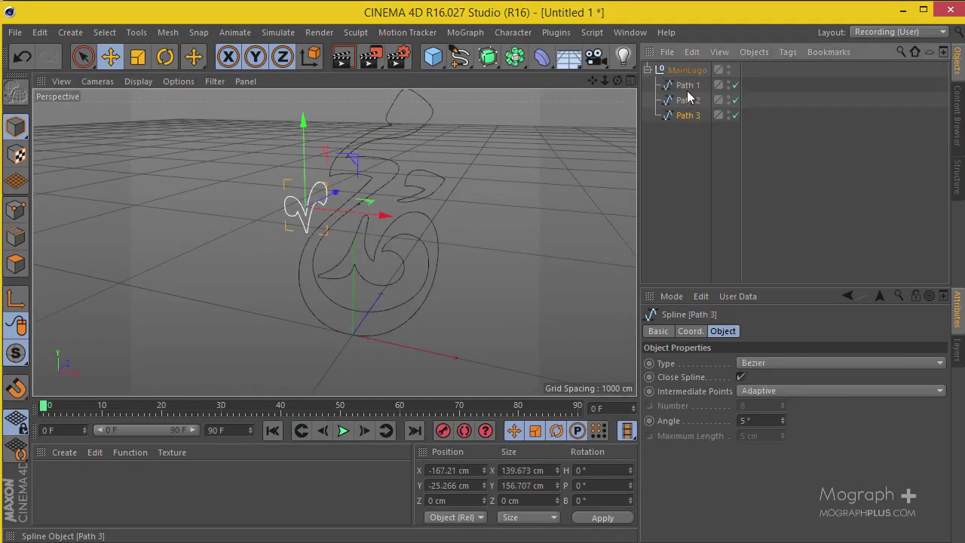
left_click(687, 86)
left_click(685, 100)
left_click(680, 133)
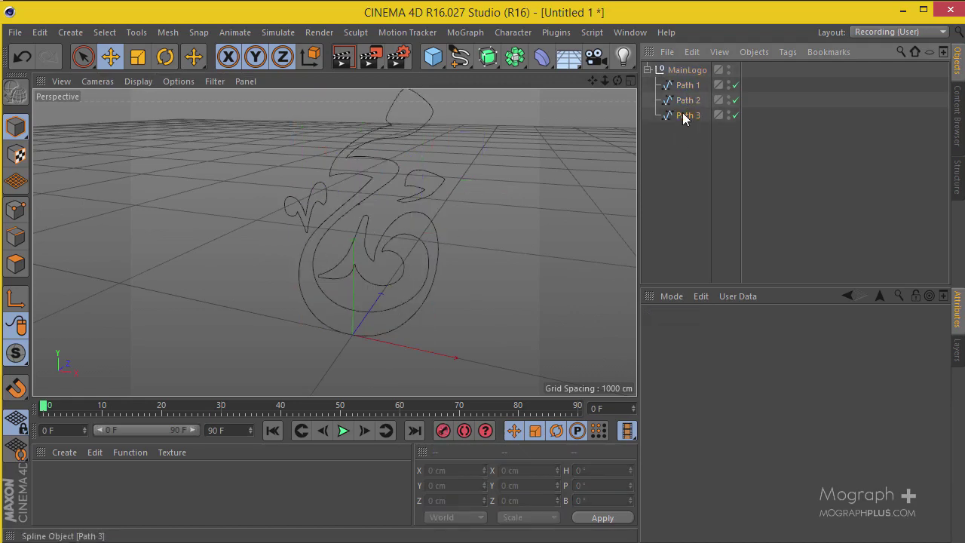
Step: Duplicate the Path 2 spline outside the MainLogo group
left_click(686, 100)
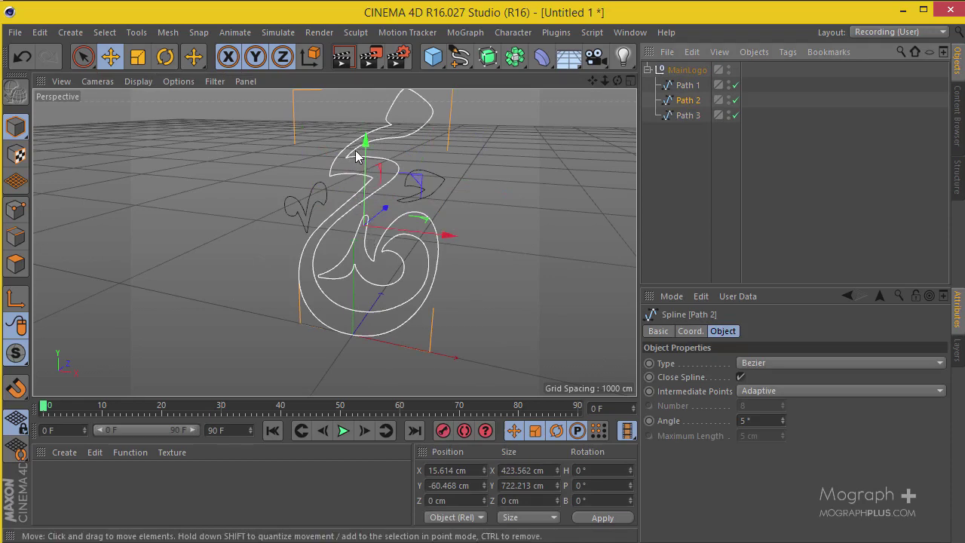
middle_click_drag(362, 157, 378, 215, "alt")
mouse_move(378, 215)
left_mouse_down("alt")
mouse_move(407, 183)
mouse_move(426, 233)
mouse_move(419, 191)
mouse_move(384, 184)
mouse_move(262, 200)
mouse_move(252, 216)
mouse_move(384, 226)
mouse_move(378, 212)
left_mouse_up("alt")
mouse_move(449, 149)
left_mouse_down("alt")
mouse_move(425, 159)
mouse_move(385, 226)
mouse_move(366, 219)
mouse_move(351, 188)
mouse_move(297, 168)
mouse_move(468, 147)
left_mouse_up("alt")
left_click_drag(686, 101, 683, 145)
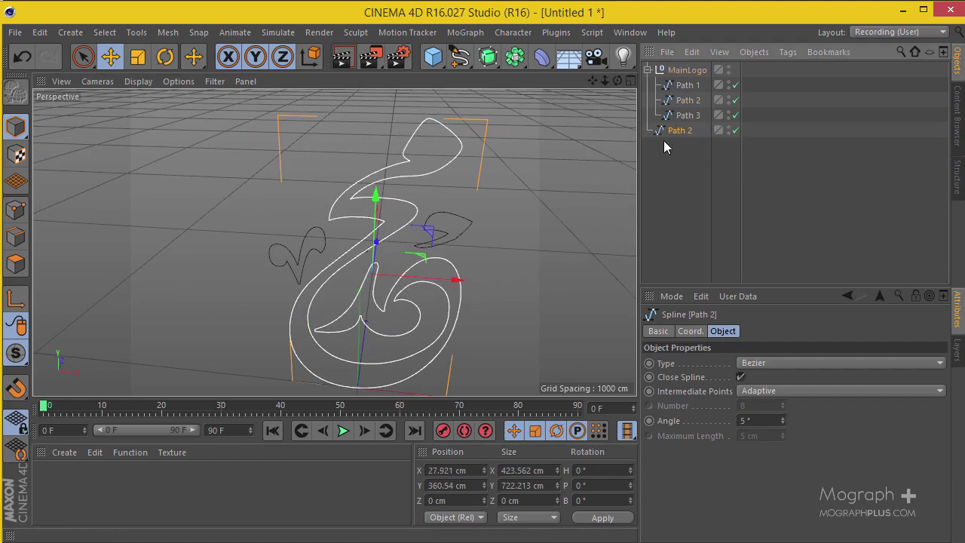
Step: Collapse the MainLogo group, place it below the duplicated spline, and hide it in the viewport and render
left_click(648, 70)
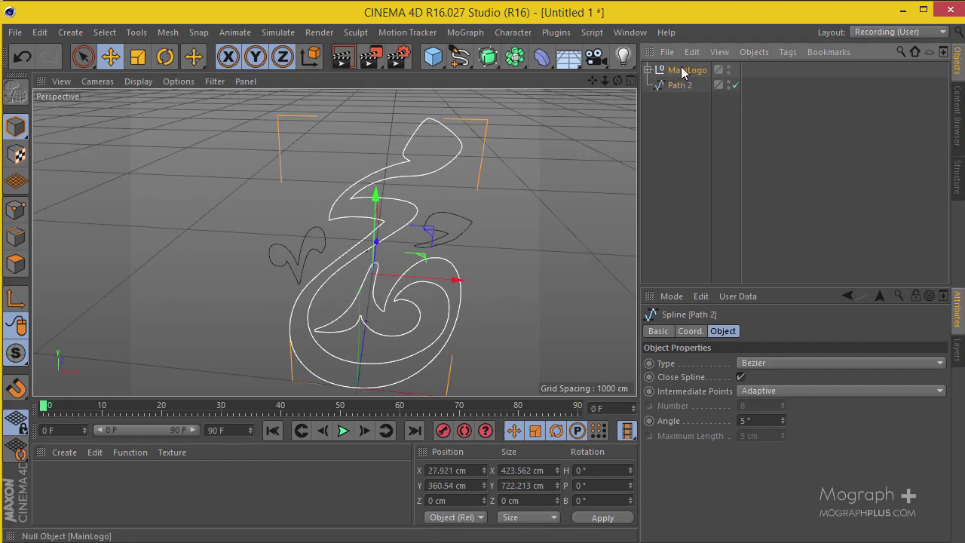
left_click_drag(682, 72, 700, 108)
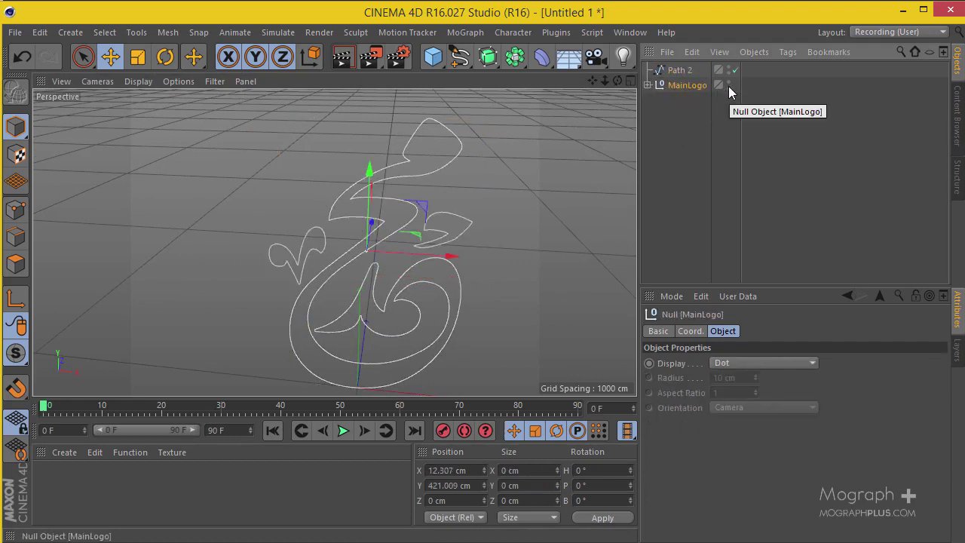
left_click(729, 84)
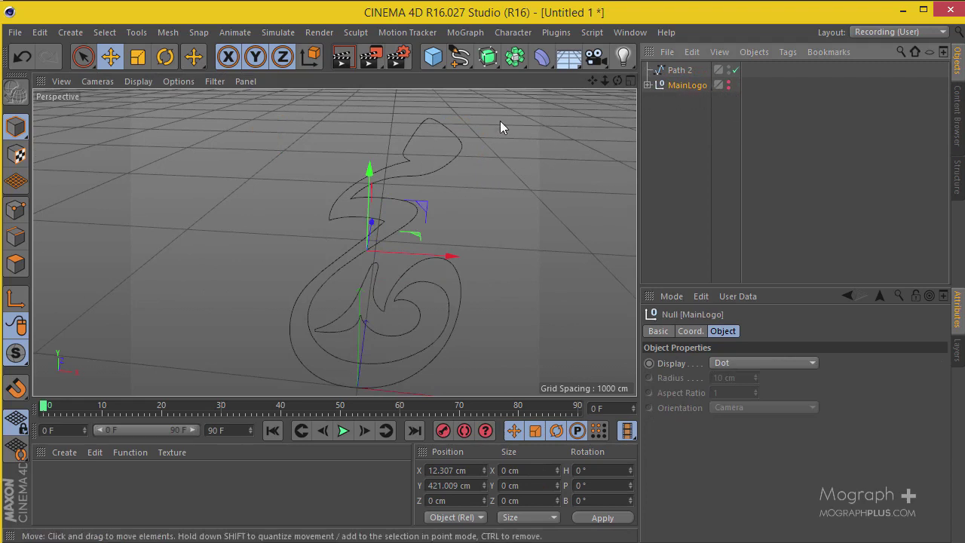
Step: Rename the duplicated Path 2 spline as Main Logo
left_click(685, 71)
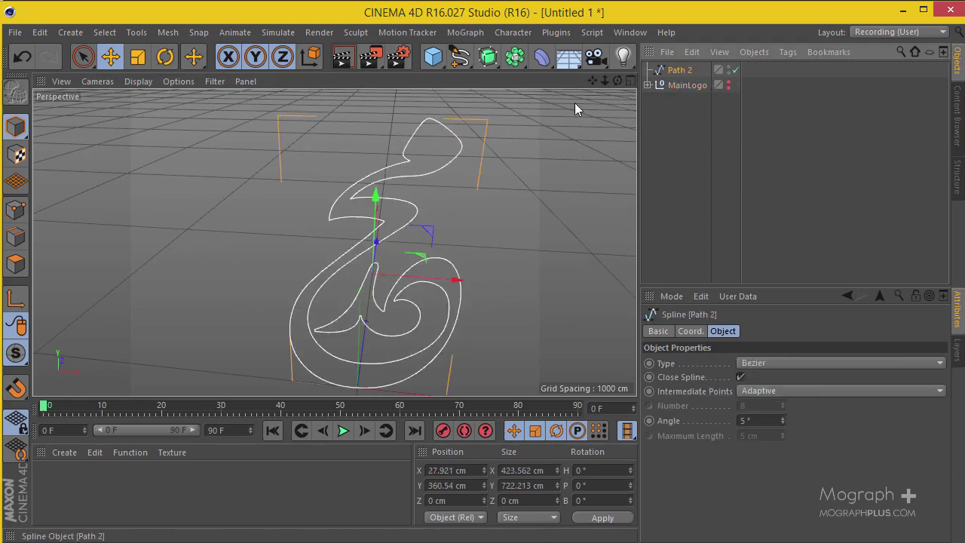
double_click(683, 70)
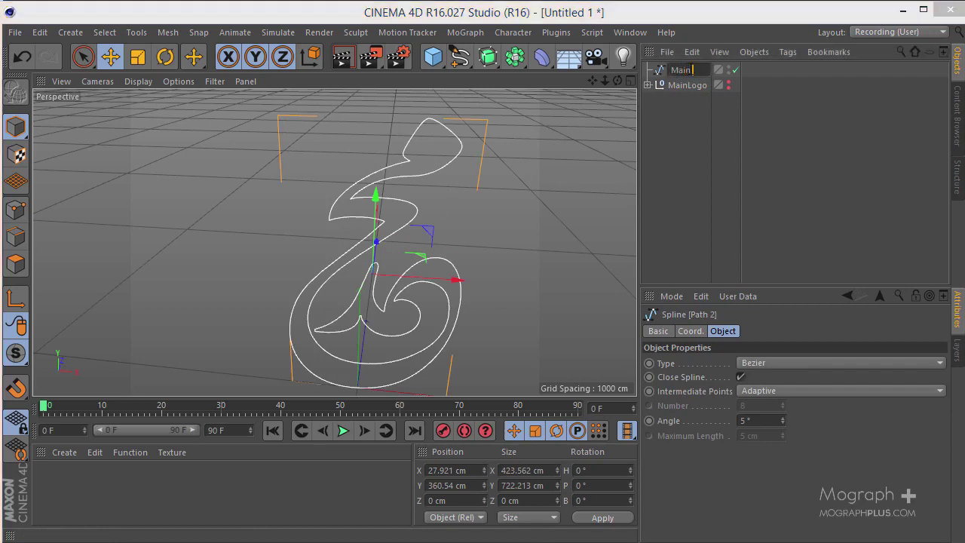
type("Main Logo")
key("Return")
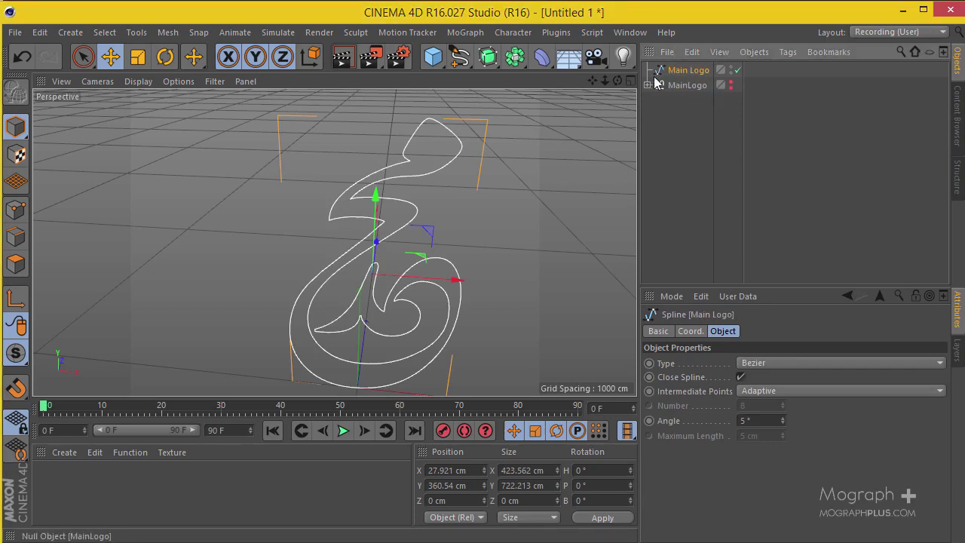
Step: Add an Extrude generator as the parent of the Main Logo spline and set its Z movement to 65 cm
left_click_drag(488, 57, 655, 85)
left_click_drag(395, 209, 554, 218, "alt")
left_click(852, 363)
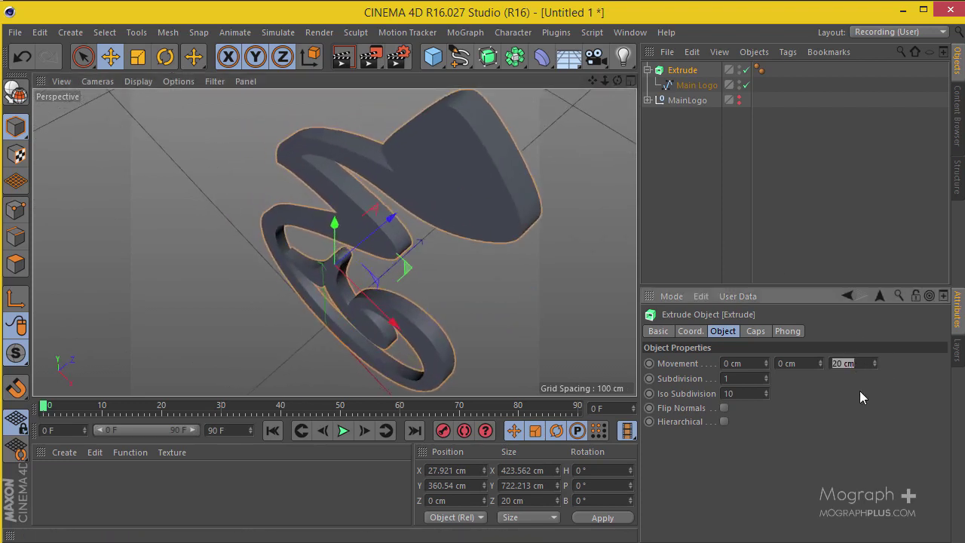
type("65")
key("Return")
Step: Set the Extrude object's Z movement to 70 cm
scroll(400, 320, "down", 3)
left_click_drag(400, 320, 482, 336, "alt")
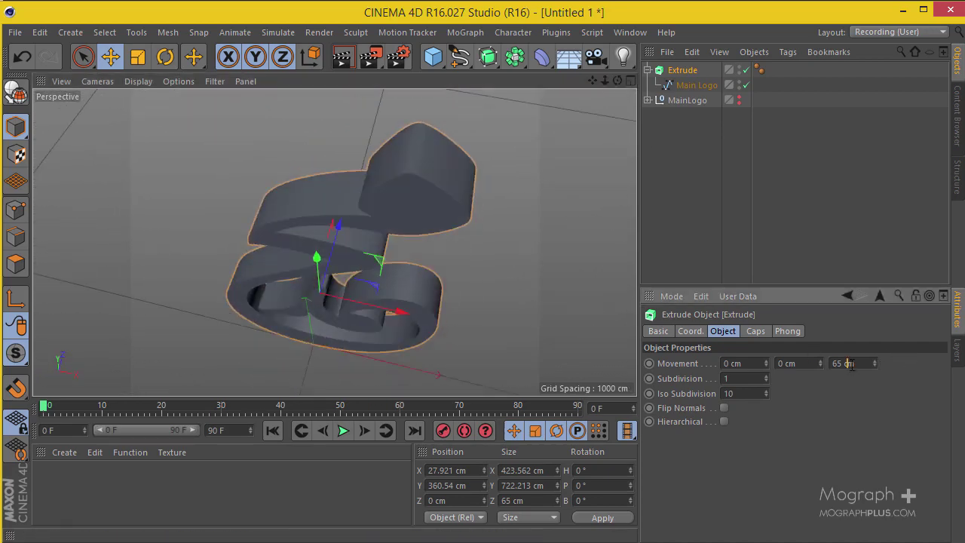
type("70")
key("Return")
Step: Set both the start and end caps of the Extrude object to Fillet Cap, with a 2 cm start radius
left_click_drag(325, 302, 511, 250, "alt")
left_click(760, 333)
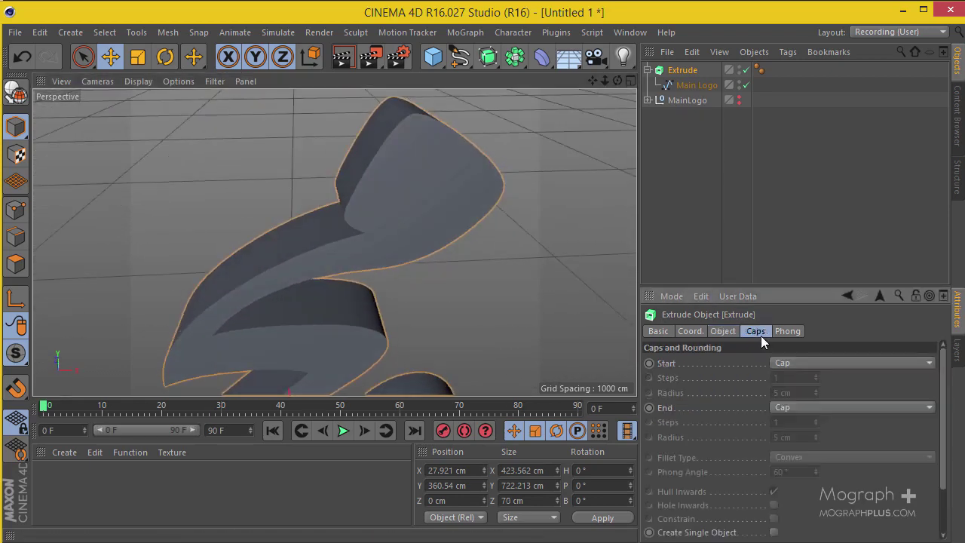
left_click(792, 370)
left_click(811, 418)
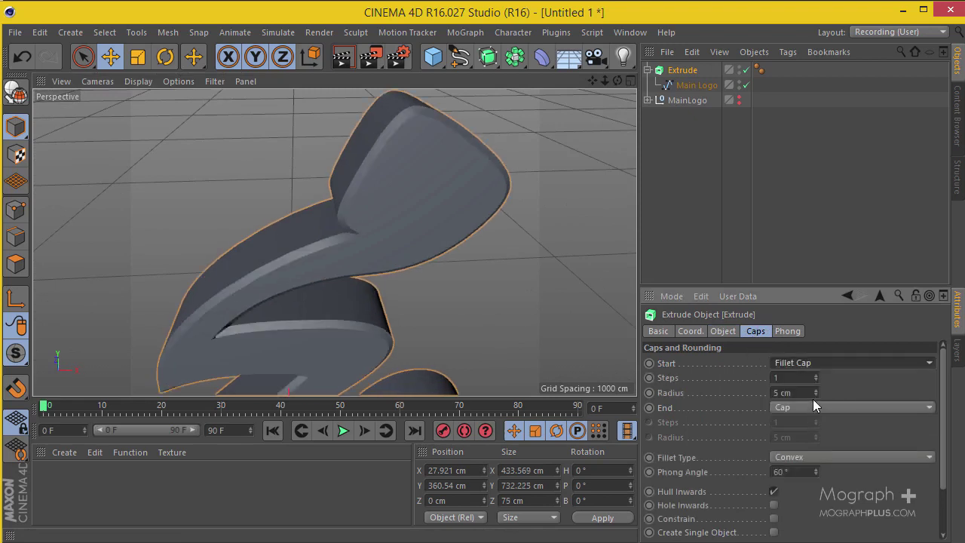
left_click_drag(813, 399, 812, 358)
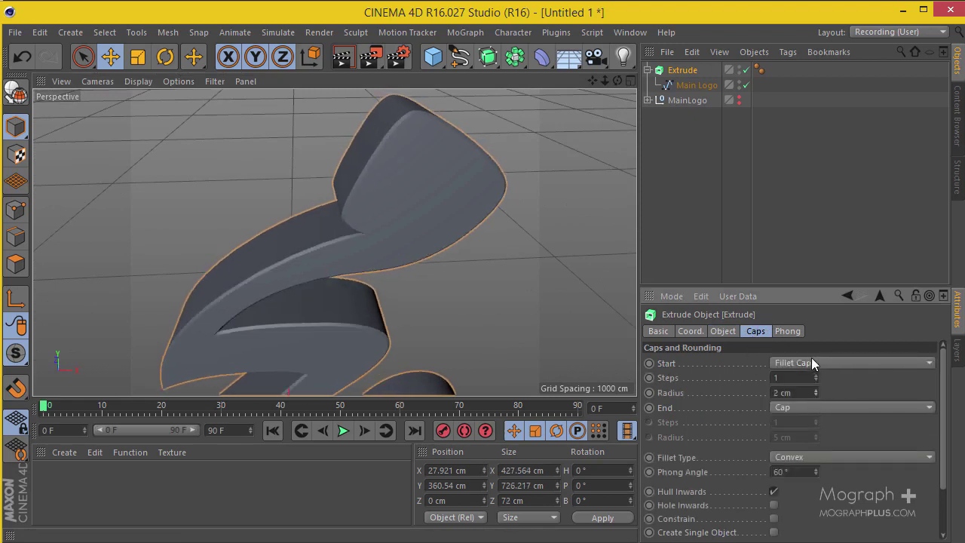
left_click(814, 408)
left_click(816, 464)
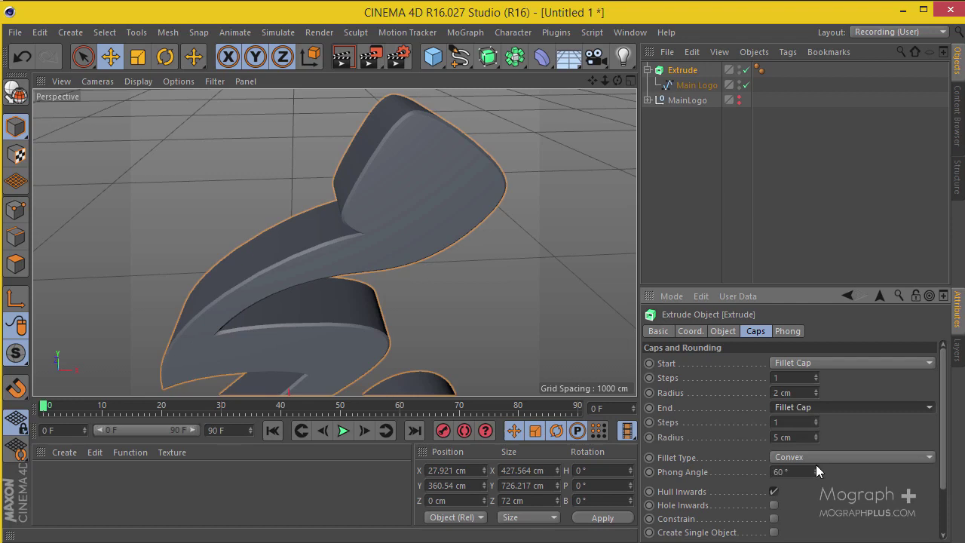
Step: Set the start cap's fillet to 5 steps and a 4 cm radius
left_click(777, 378)
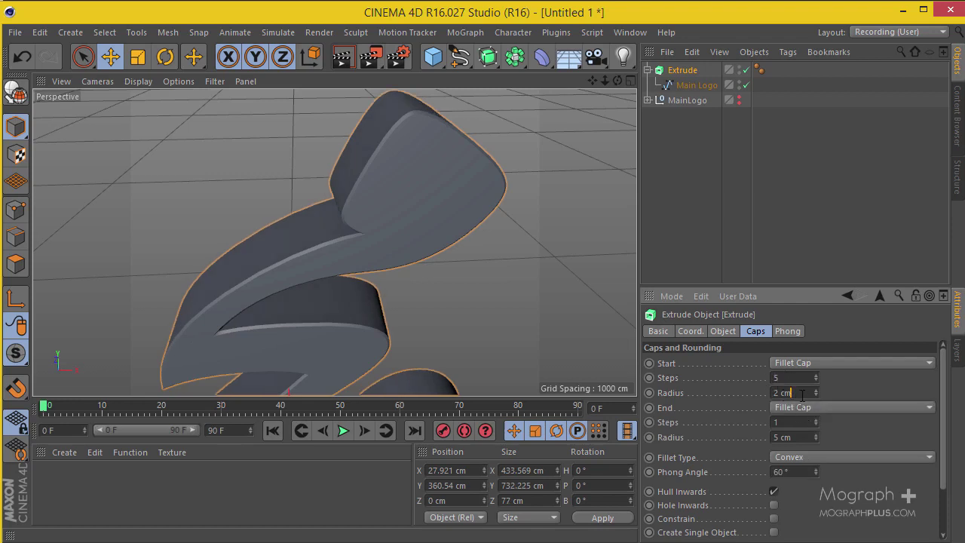
left_click_drag(788, 398, 764, 401)
type("4")
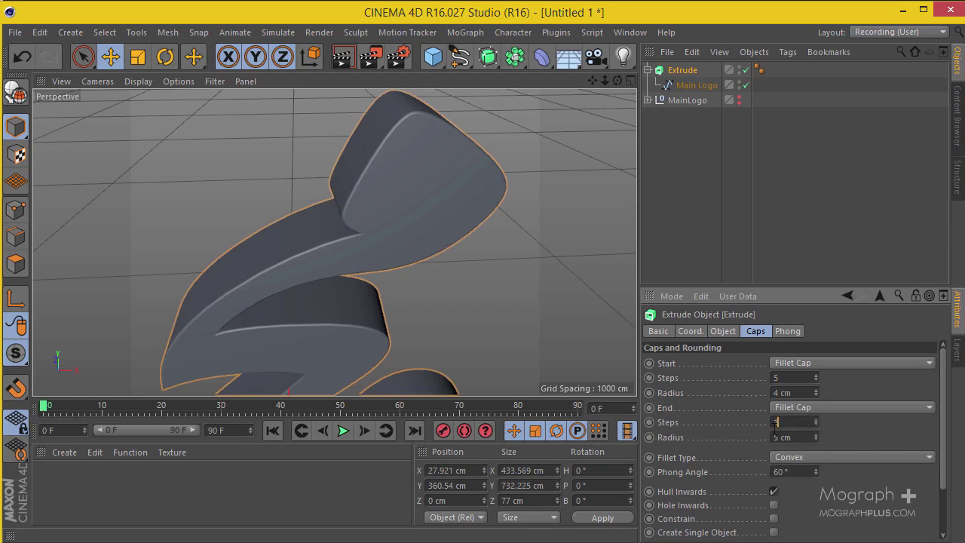
Step: Set the end cap's fillet to 5 steps and a 4 cm radius, then deselect the Extrude object
type("5")
key("Return")
left_click(497, 264)
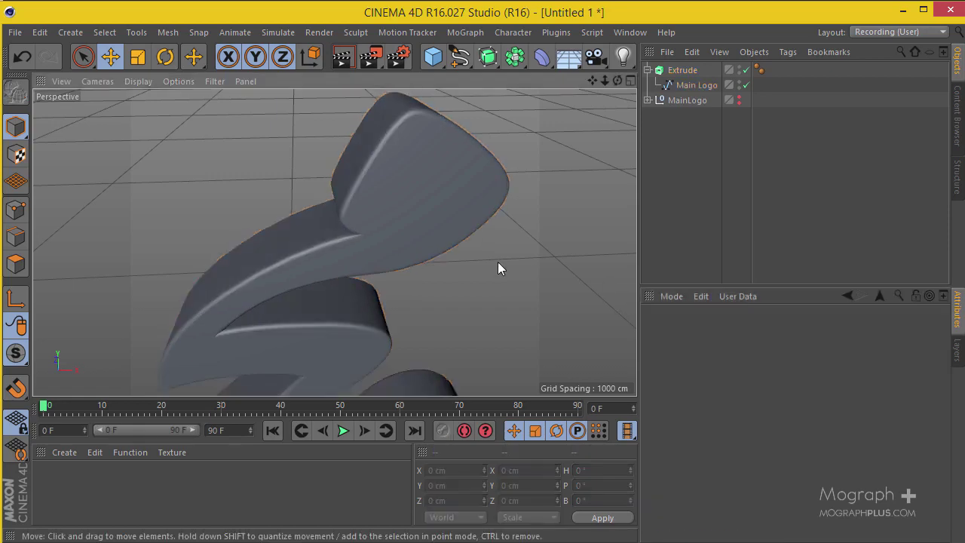
Step: Examine the filleted edges of the extruded logo up close in the front and perspective views
left_click_drag(378, 276, 360, 179, "alt")
middle_click(361, 179)
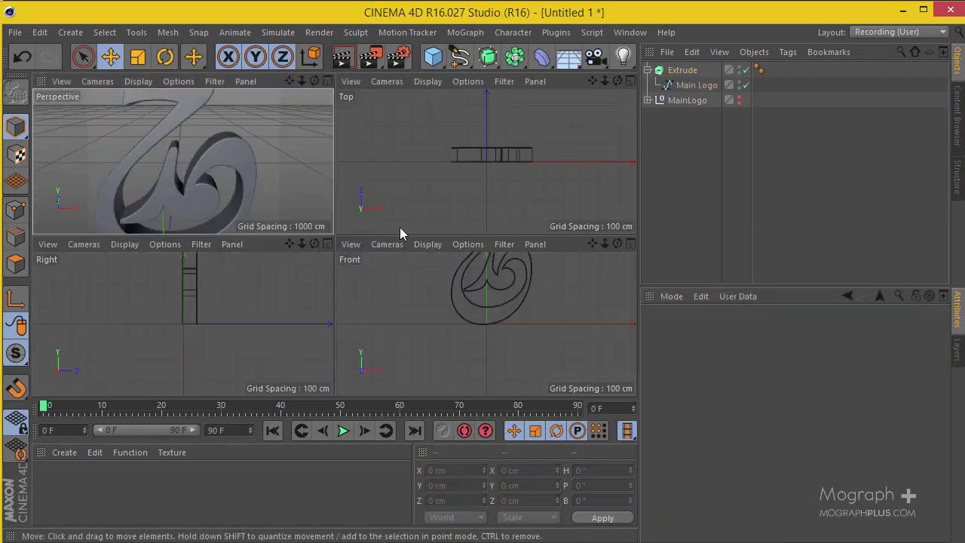
middle_click(401, 264)
middle_click_drag(360, 111, 408, 232, "alt")
right_click_drag(411, 221, 453, 183, "alt")
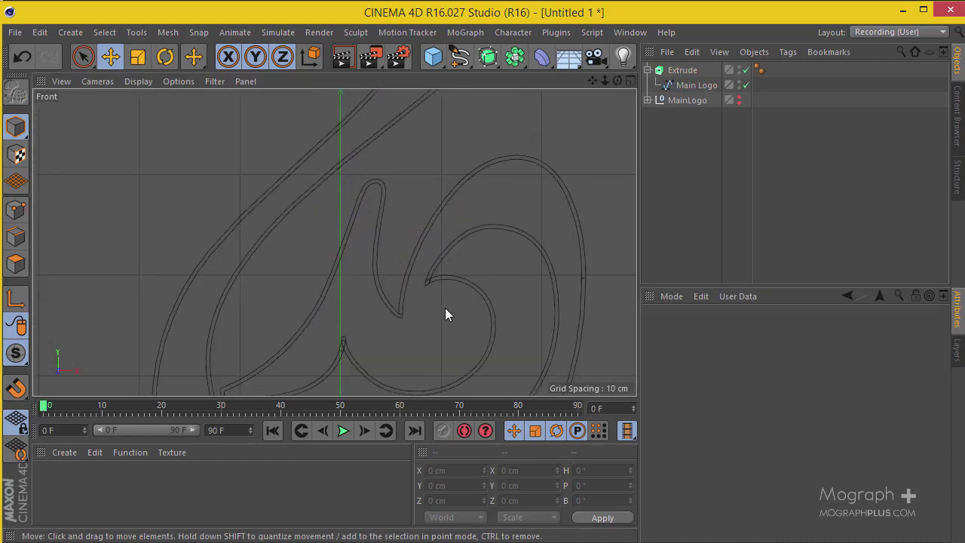
right_click_drag(445, 307, 487, 263, "alt")
middle_click_drag(436, 244, 521, 113, "alt")
right_click_drag(431, 188, 332, 252, "alt")
middle_click_drag(398, 222, 365, 305, "alt")
right_click_drag(405, 161, 393, 188, "alt")
middle_click_drag(383, 143, 370, 178, "alt")
middle_click(370, 178)
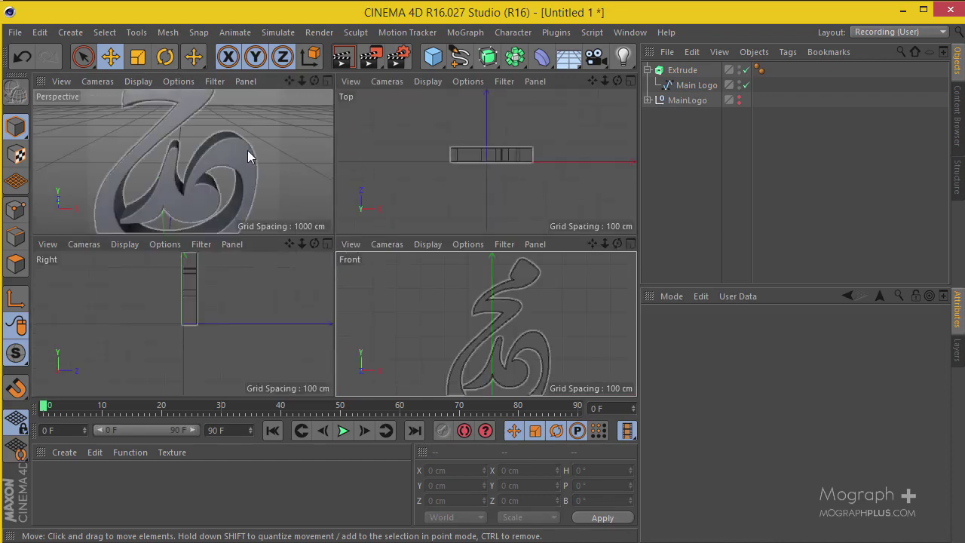
middle_click(250, 156)
left_click_drag(353, 185, 283, 273, "alt")
right_click_drag(298, 237, 288, 275, "alt")
middle_click_drag(335, 243, 318, 290, "alt")
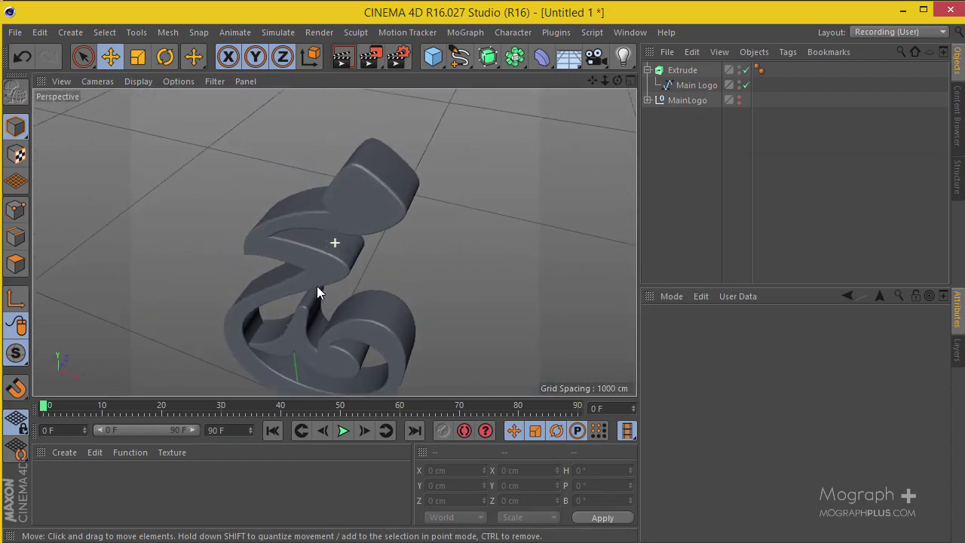
left_click_drag(318, 292, 360, 233, "alt")
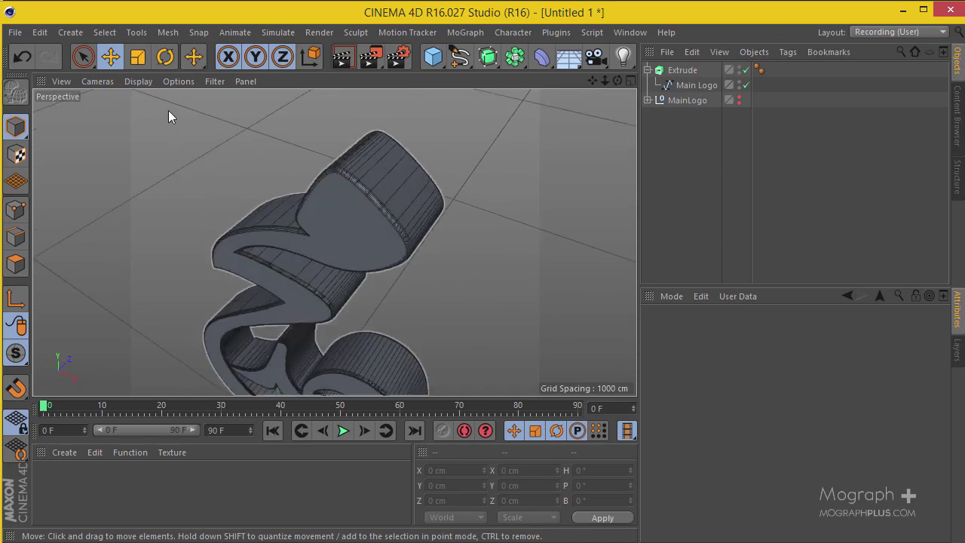
Step: Display the perspective view with Gouraud Shading (Lines) and inspect the polygon layout of the logo's caps and sides
left_click(139, 81)
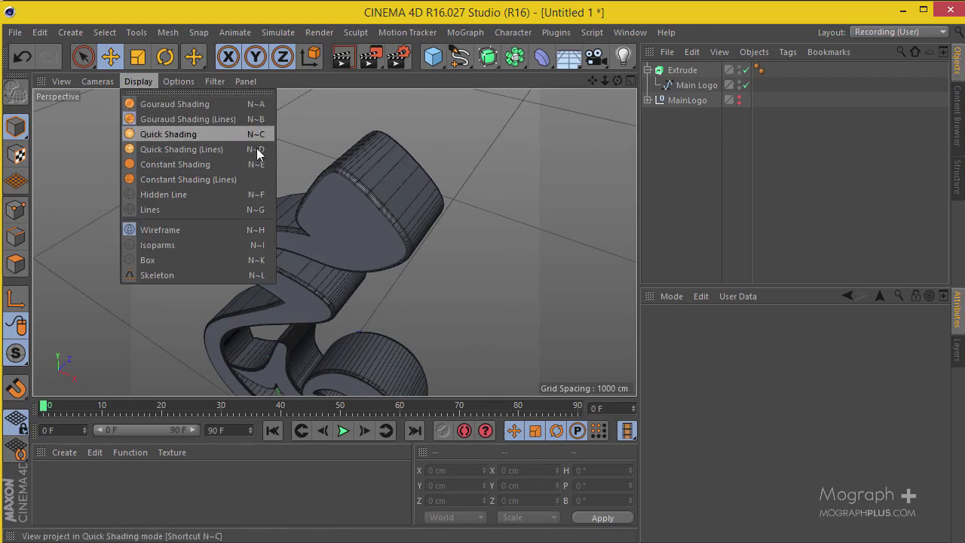
left_click(173, 134)
mouse_move(429, 163)
left_mouse_down("alt")
mouse_move(408, 154)
mouse_move(394, 192)
mouse_move(412, 213)
mouse_move(404, 263)
left_mouse_up("alt")
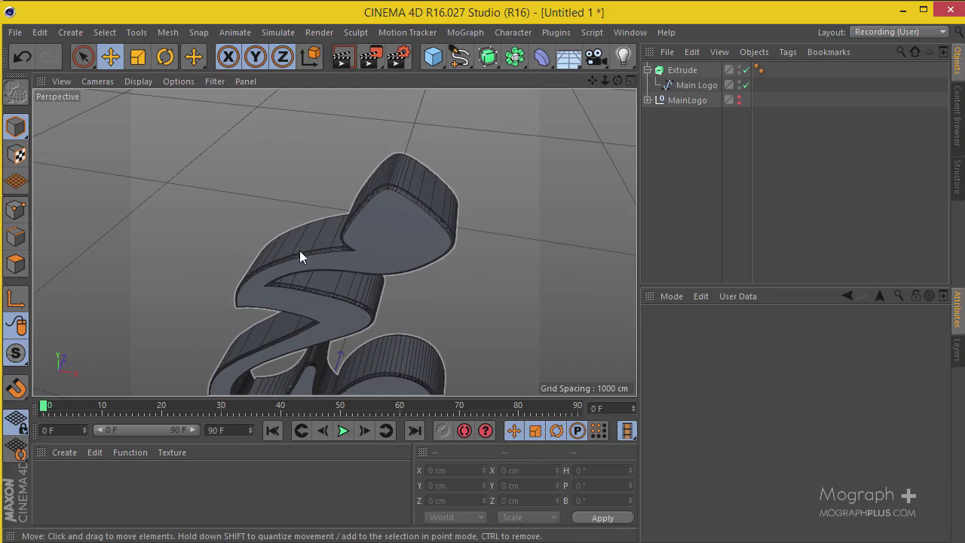
left_click_drag(299, 250, 389, 258, "alt")
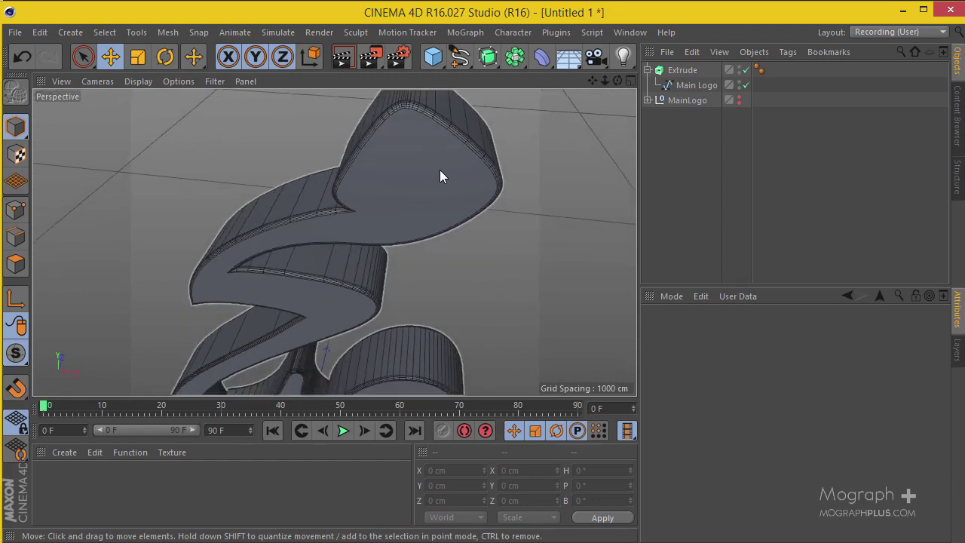
left_click_drag(303, 293, 291, 193, "alt")
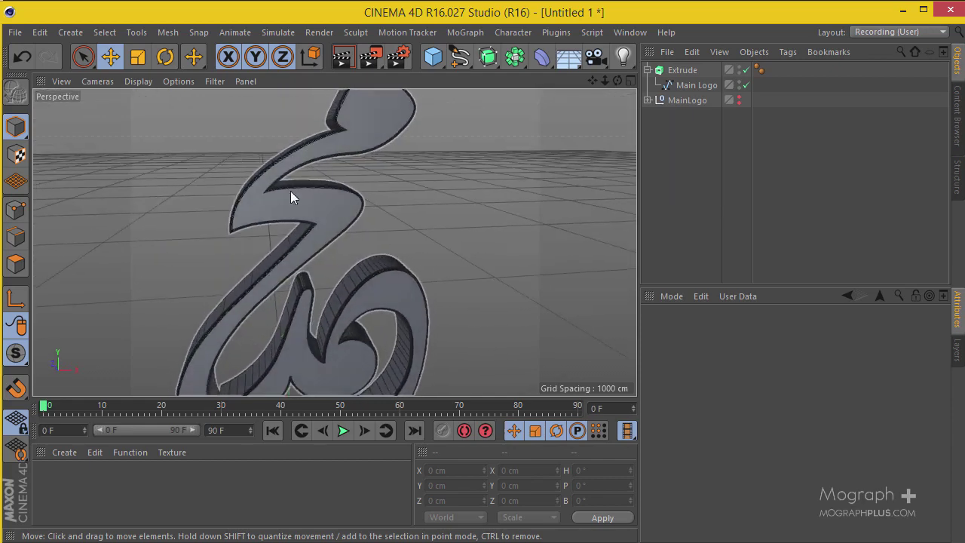
left_click_drag(363, 158, 314, 273, "alt")
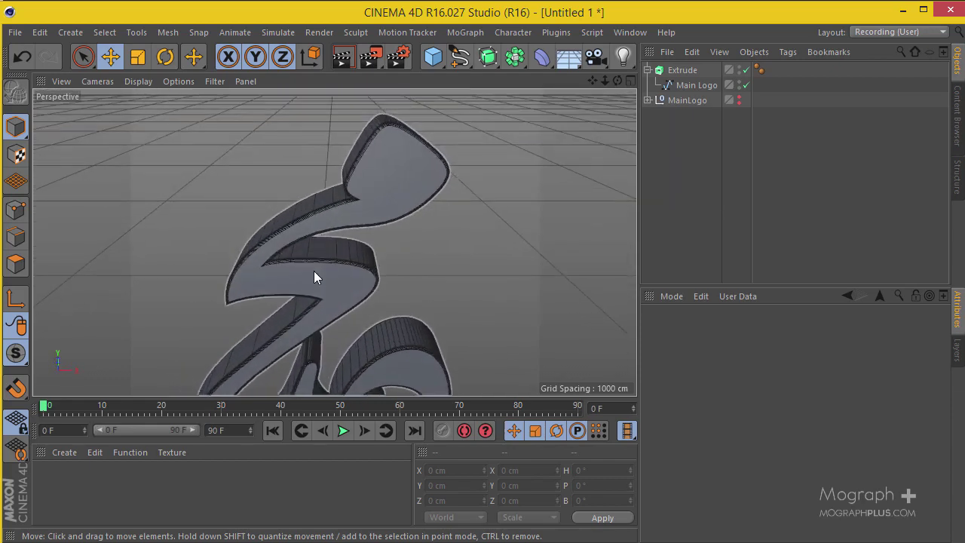
left_click_drag(369, 226, 460, 218, "alt")
Step: Enlarge the attributes area and set the Main Logo spline's intermediate points to Subdivided
left_click(683, 71)
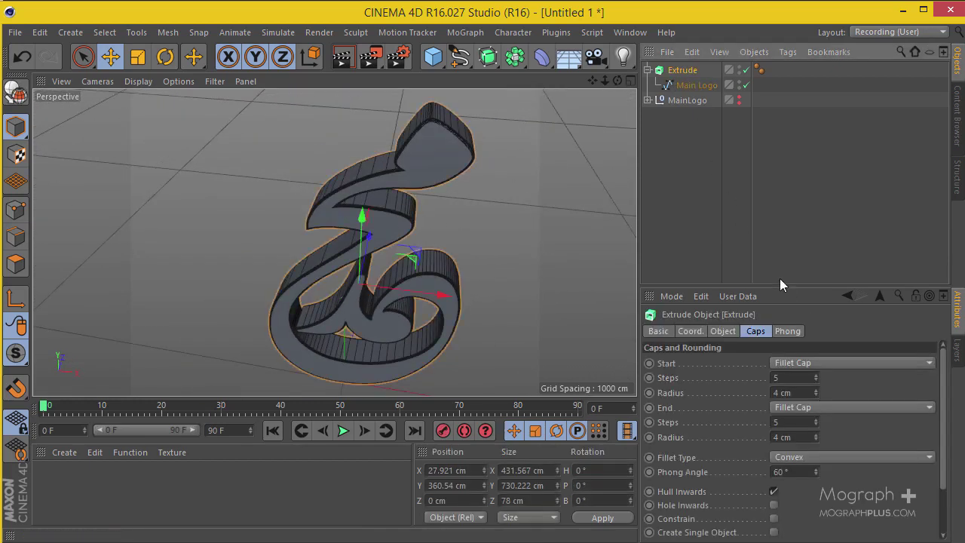
left_click_drag(779, 286, 766, 159)
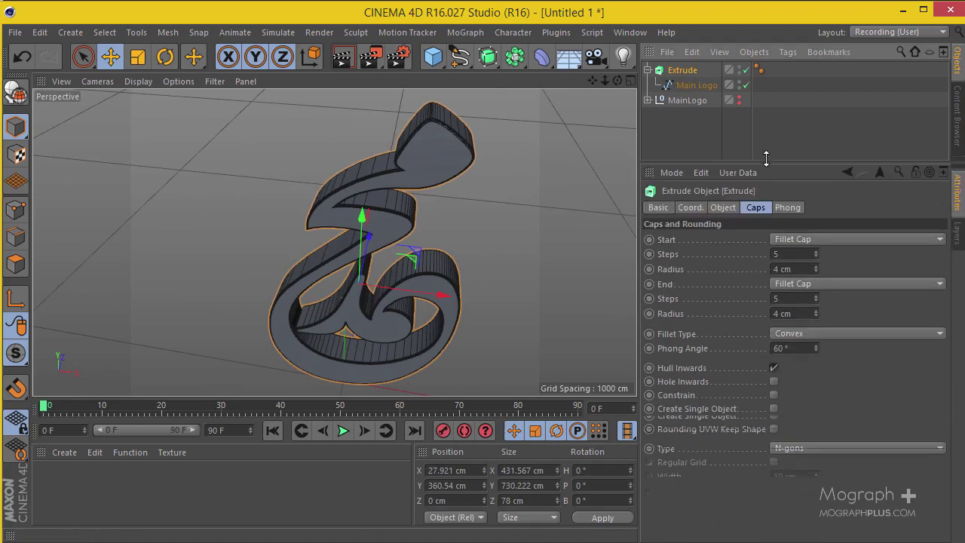
left_click(700, 86)
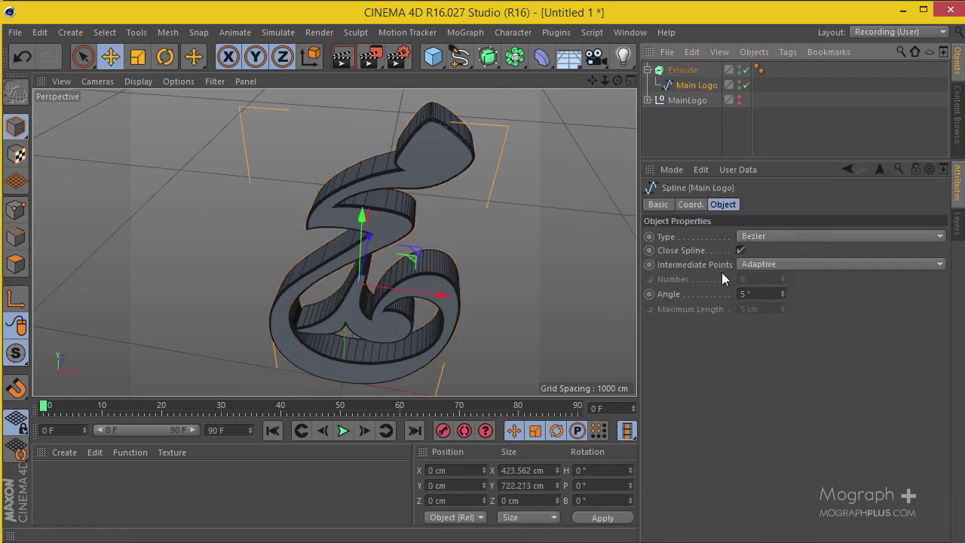
left_click(780, 261)
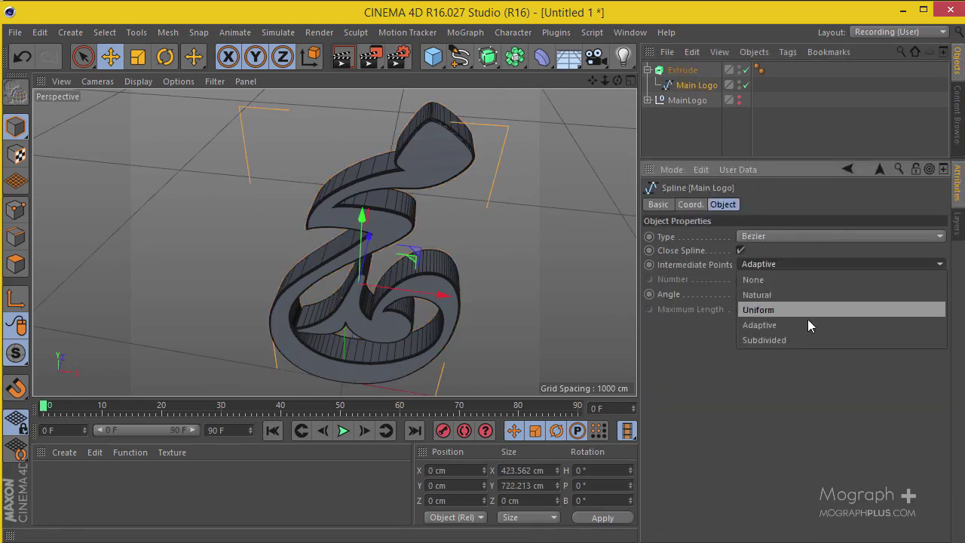
left_click(801, 342)
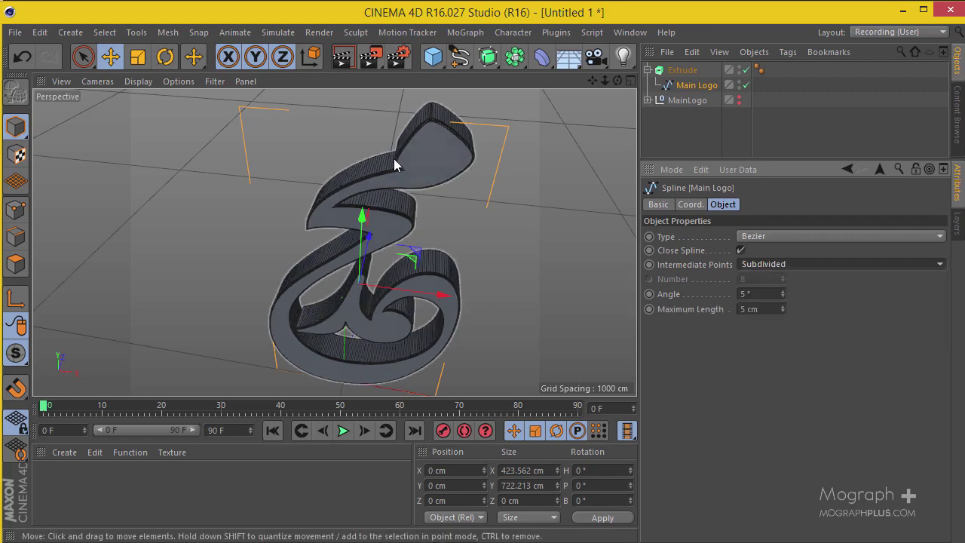
scroll(377, 184, "up", 4)
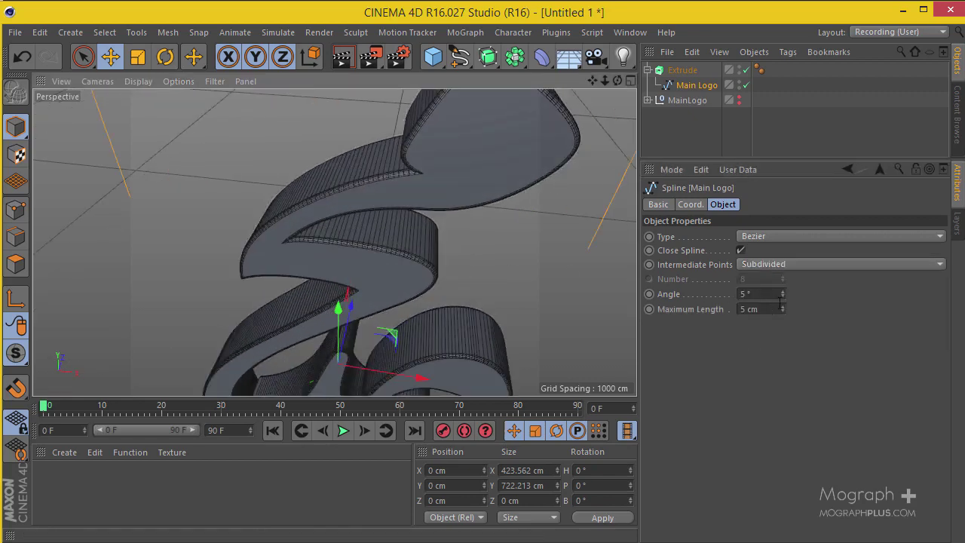
Step: Set the Extrude object's cap type to Quadrangles and enable Regular Grid
left_click(685, 70)
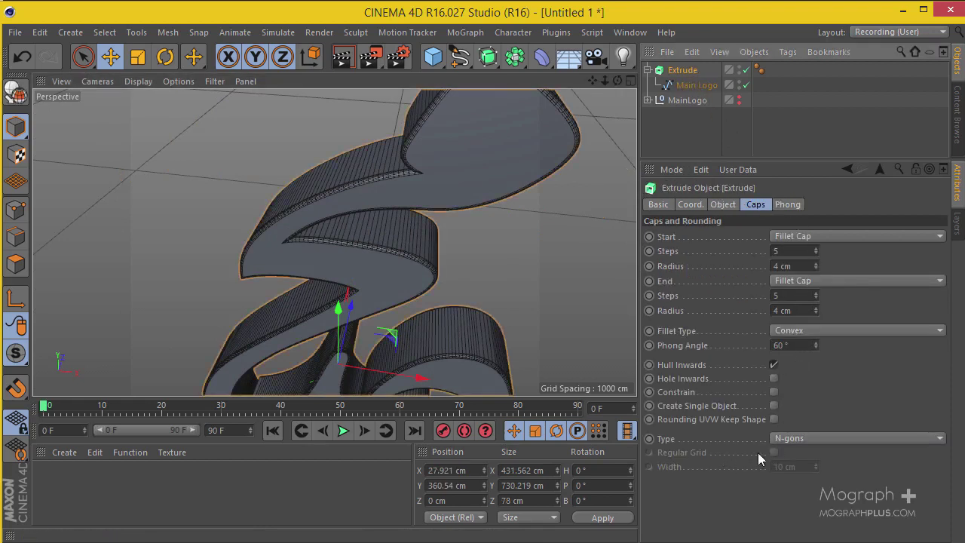
left_click(830, 439)
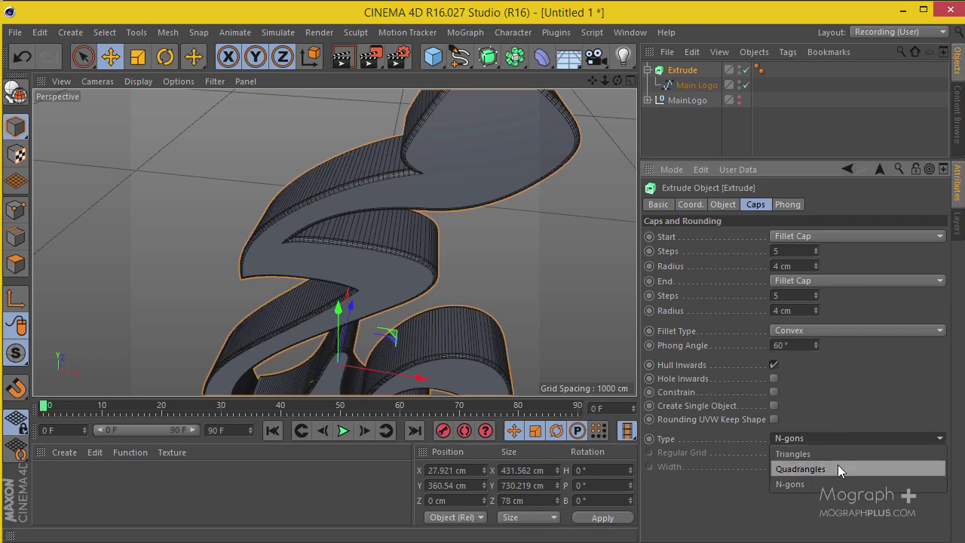
left_click(838, 464)
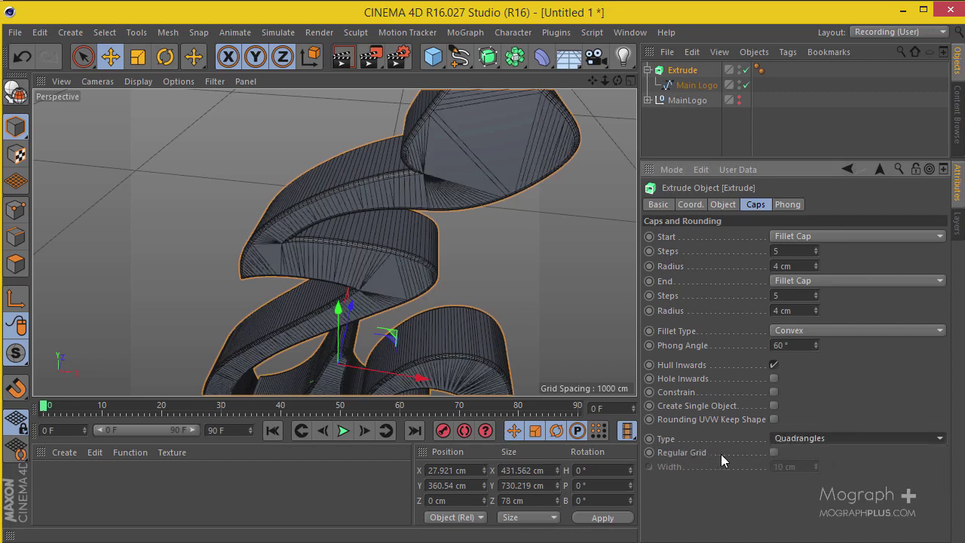
left_click(775, 453)
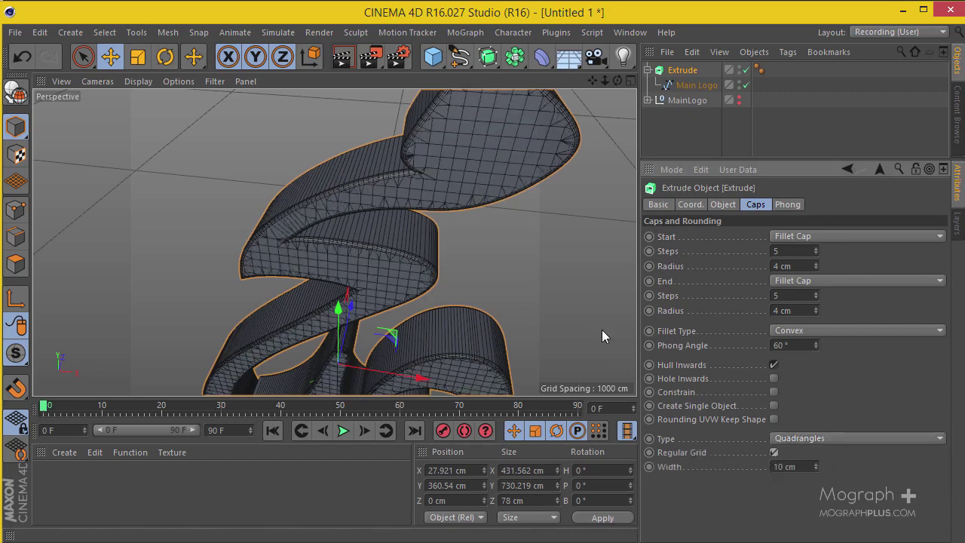
Step: Set the caps' regular grid width to 5 cm and check the resulting mesh density
double_click(786, 467)
type("5")
key("Return")
left_click_drag(571, 269, 370, 220, "alt")
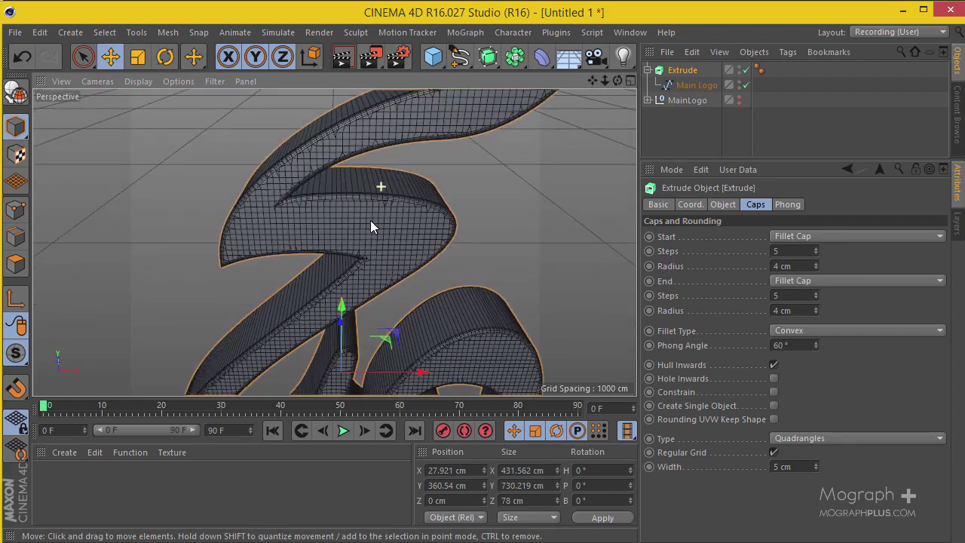
Step: Set the Main Logo spline's maximum length to 10 cm
left_click(693, 85)
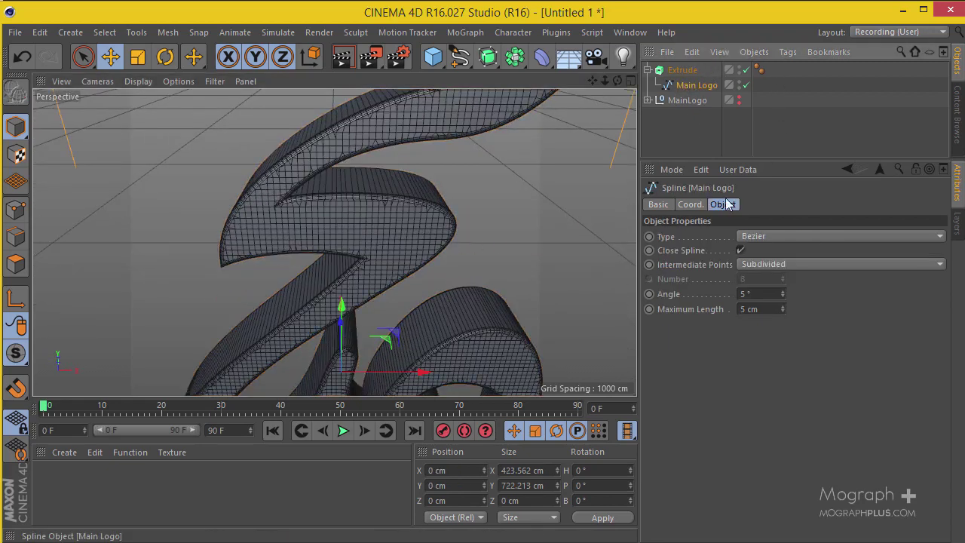
double_click(762, 309)
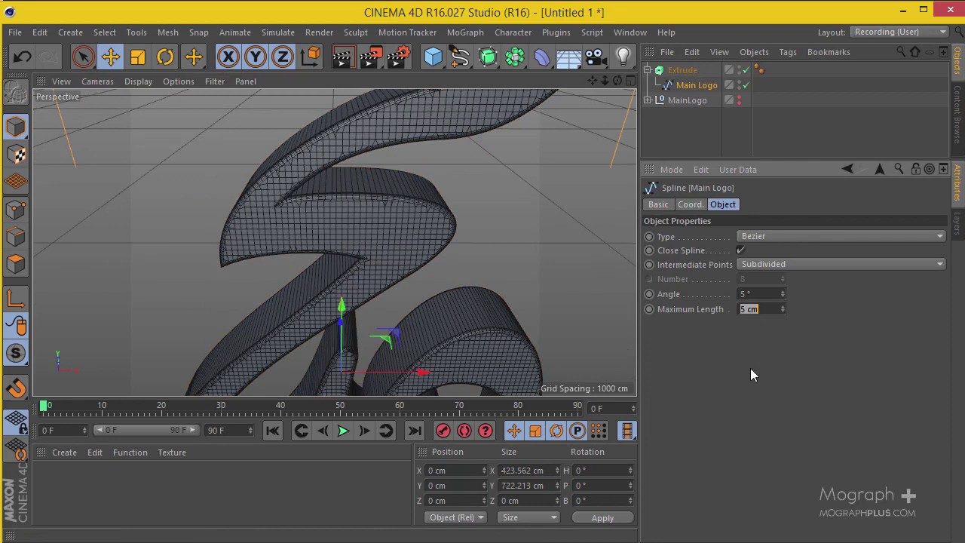
type("10")
key("Return")
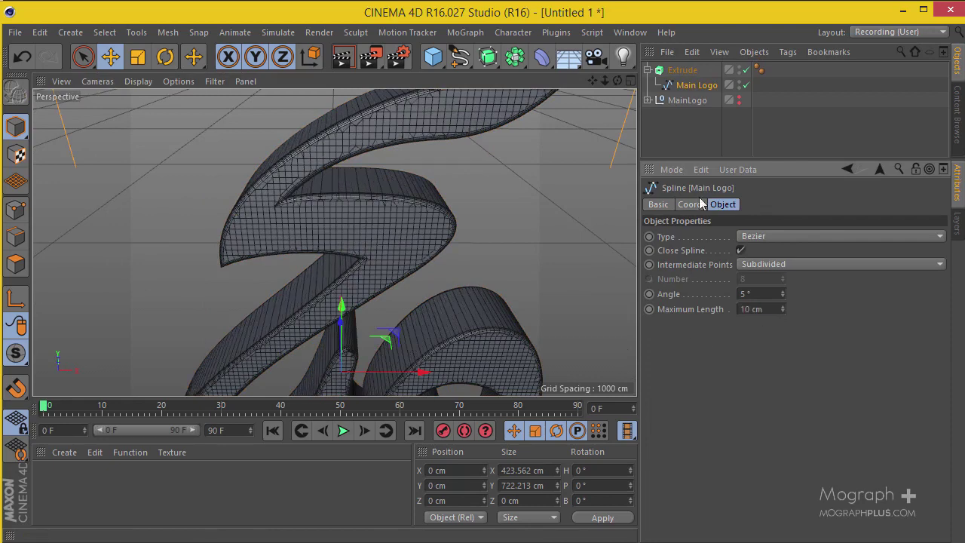
Step: Set the regular grid width of the Extrude object's caps to 10 cm
left_click(682, 70)
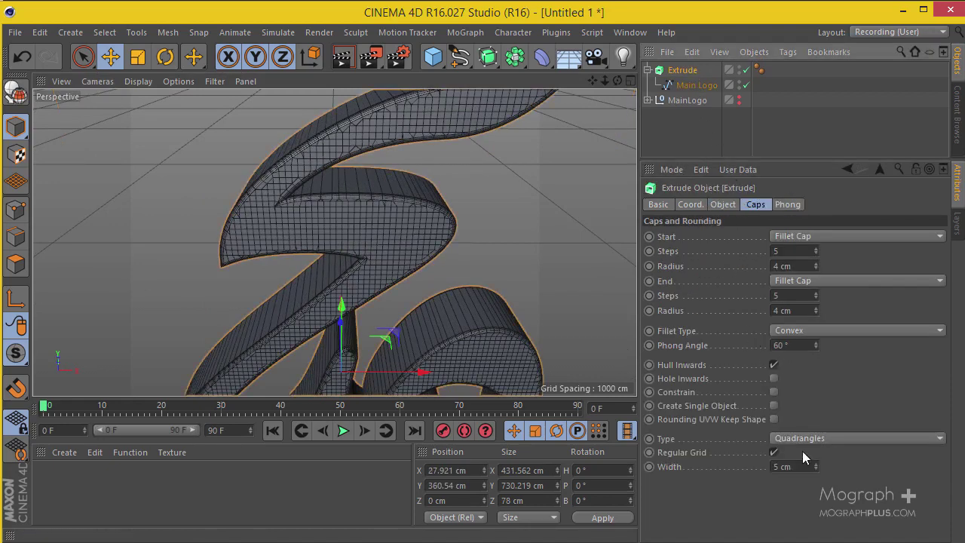
double_click(785, 466)
type("10")
key("Return")
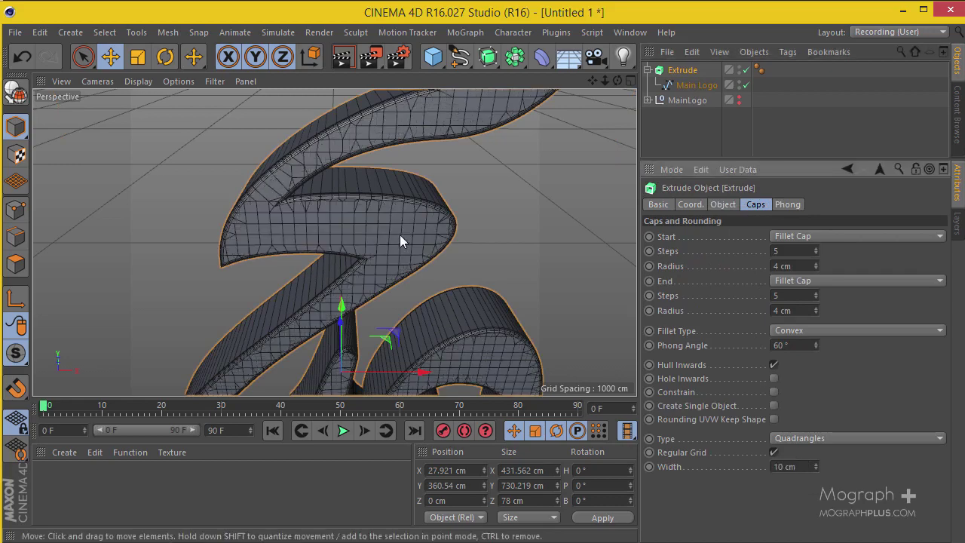
Step: Set the Extrude object's subdivision to 5 to divide the logo's side faces
scroll(460, 226, "up", 10)
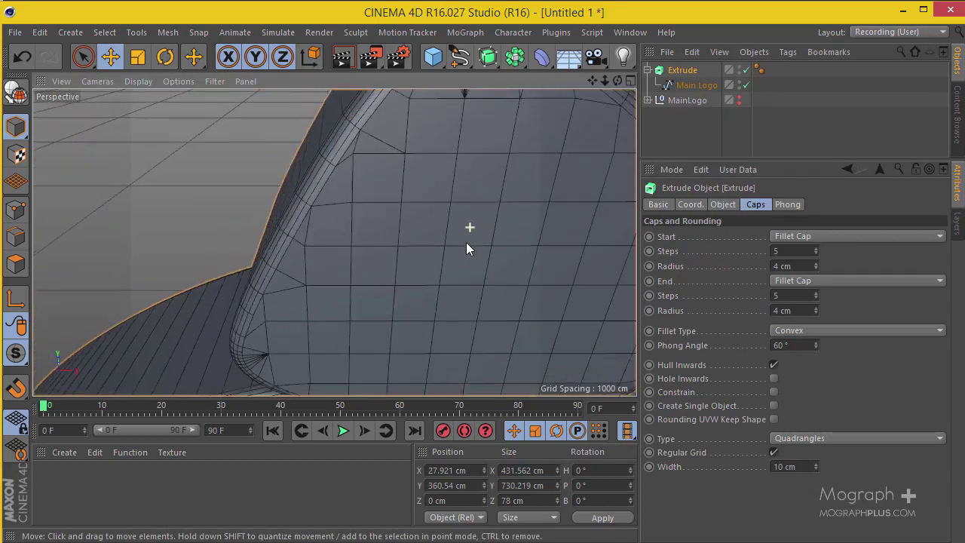
left_click_drag(466, 242, 331, 243, "alt")
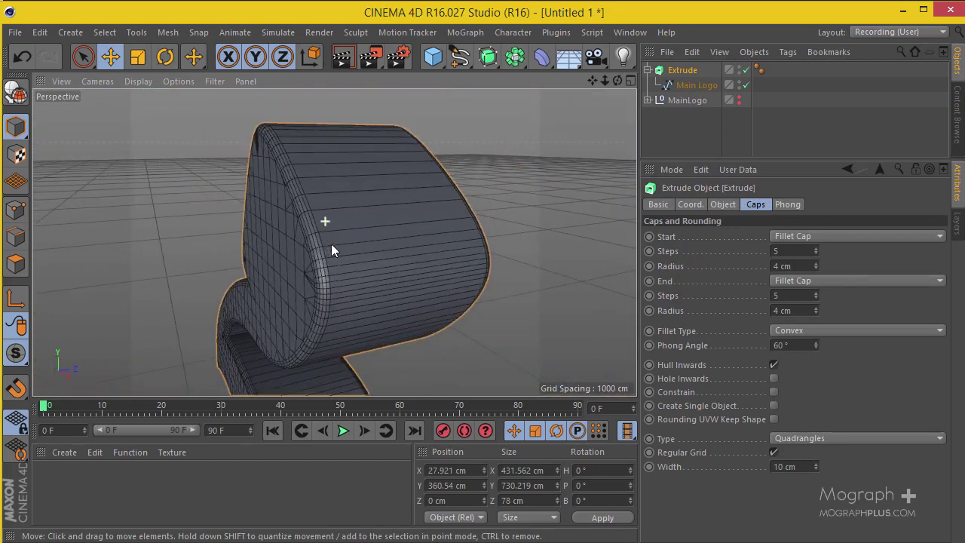
left_click(722, 205)
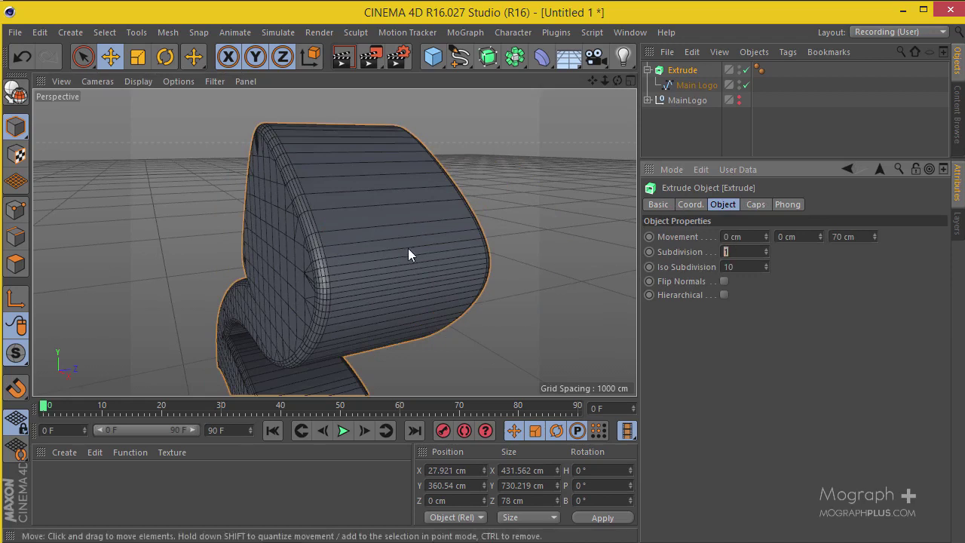
type("5")
key("Return")
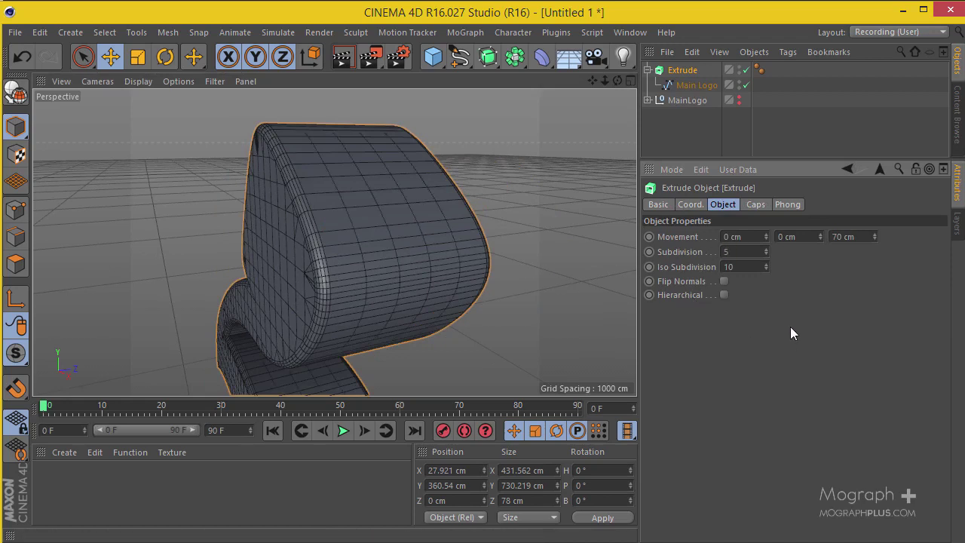
Step: Raise the Extrude object's subdivision to 10 and check the side faces
left_click(767, 250)
left_click(767, 251)
left_click(767, 251)
left_click(767, 250)
left_click(767, 251)
left_click_drag(588, 241, 510, 257, "alt")
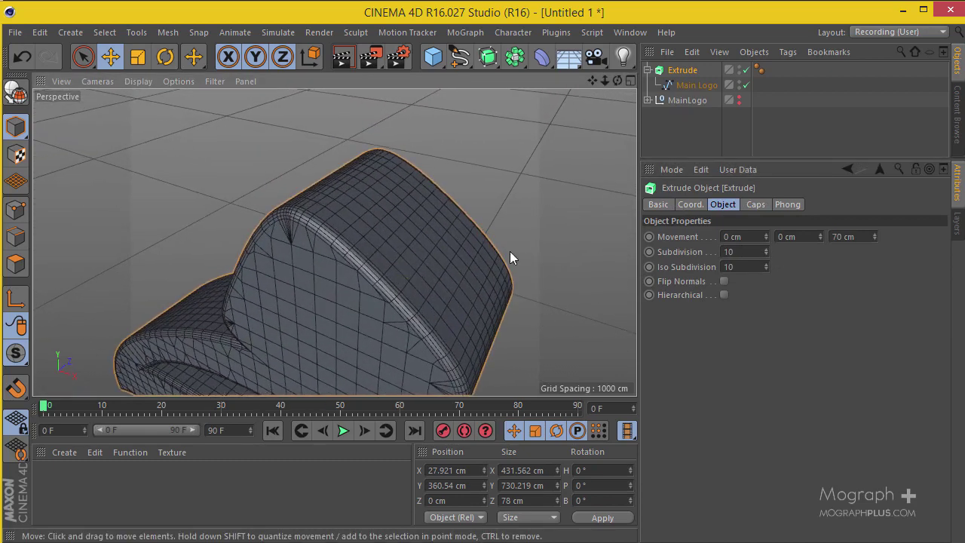
Step: Reduce the Extrude object's subdivision to 8
left_click(766, 255)
left_click(766, 255)
left_click_drag(482, 249, 409, 224, "alt")
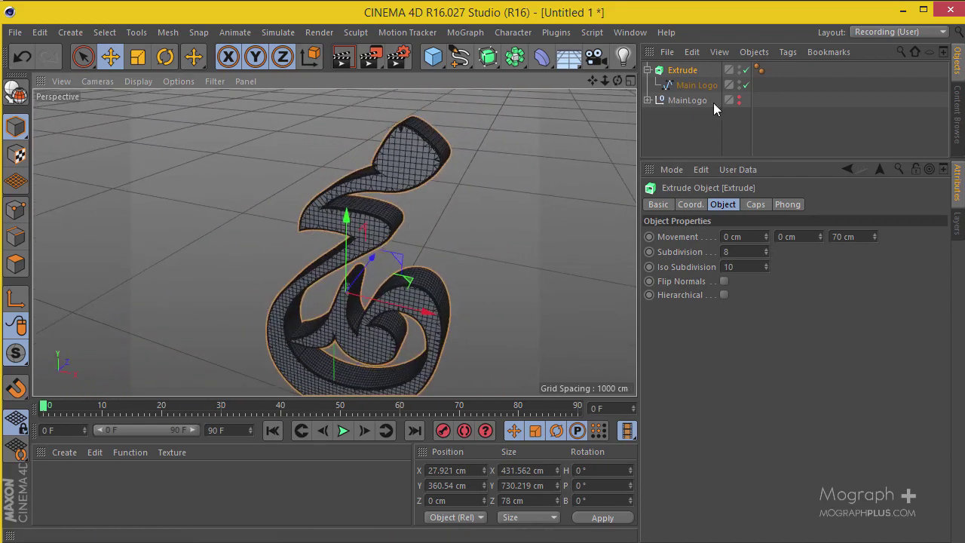
Step: Rename the Extrude object as Extrude MainLogo
double_click(693, 69)
key("Return")
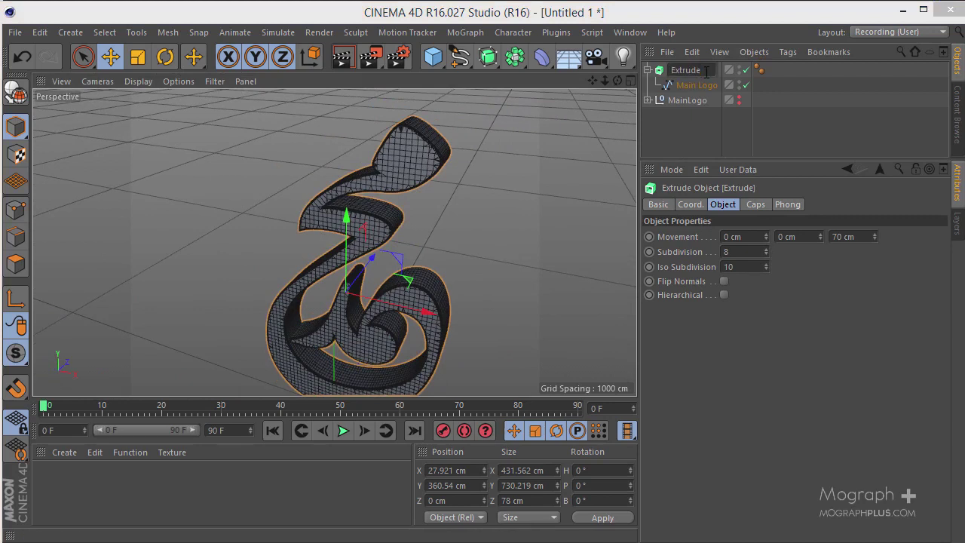
type("MainLogo")
key("Return")
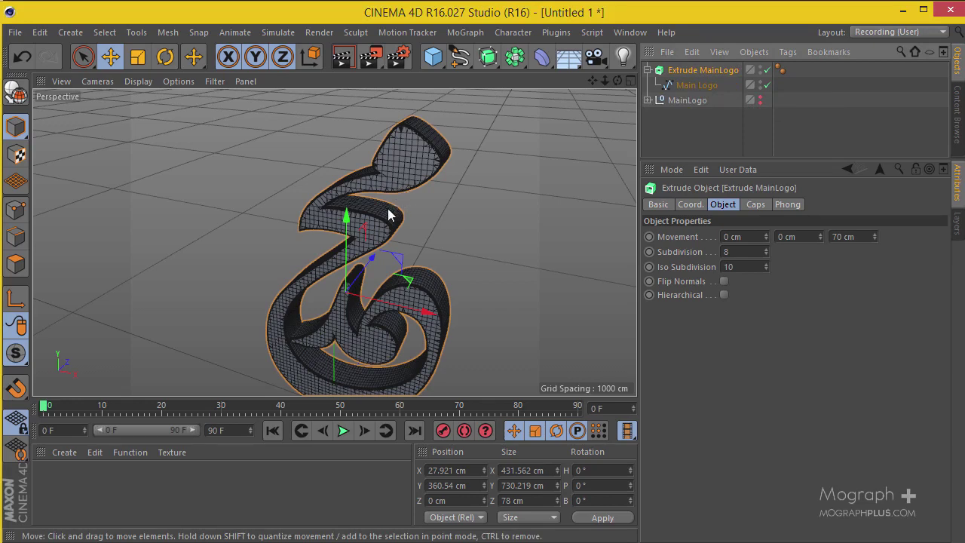
Step: Duplicate the Extrude MainLogo object together with its spline
left_click_drag(379, 181, 411, 241, "alt")
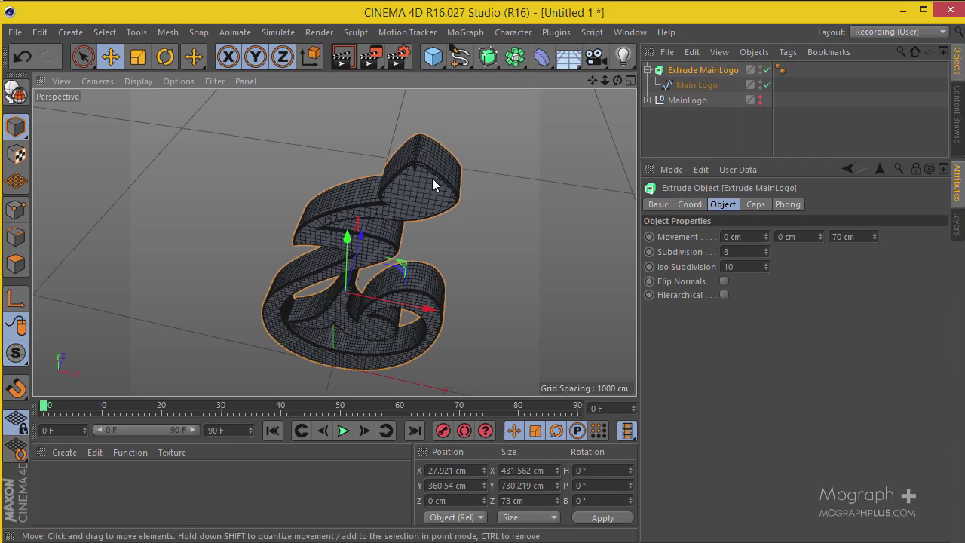
scroll(432, 178, "up", 2)
scroll(431, 149, "up", 2)
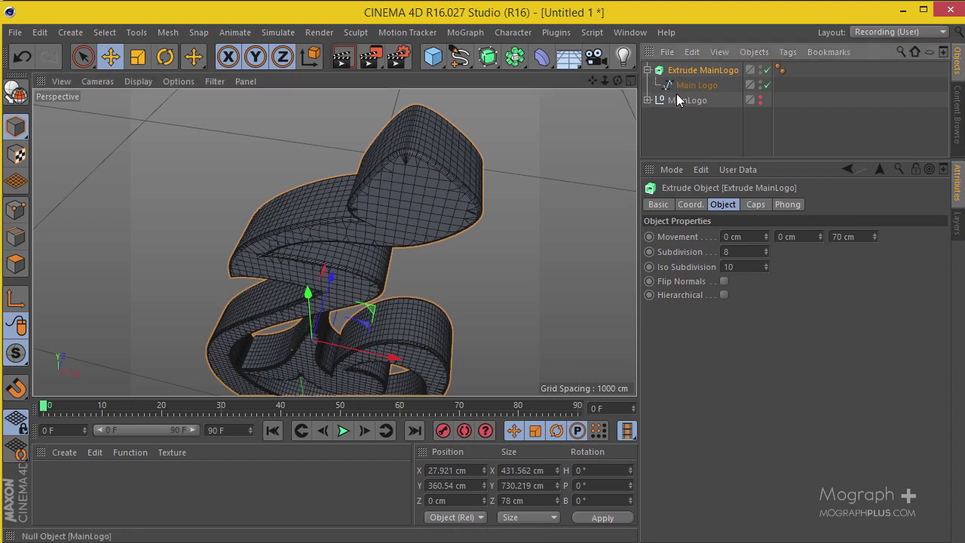
left_click(648, 70)
left_click_drag(682, 71, 687, 91, "ctrl")
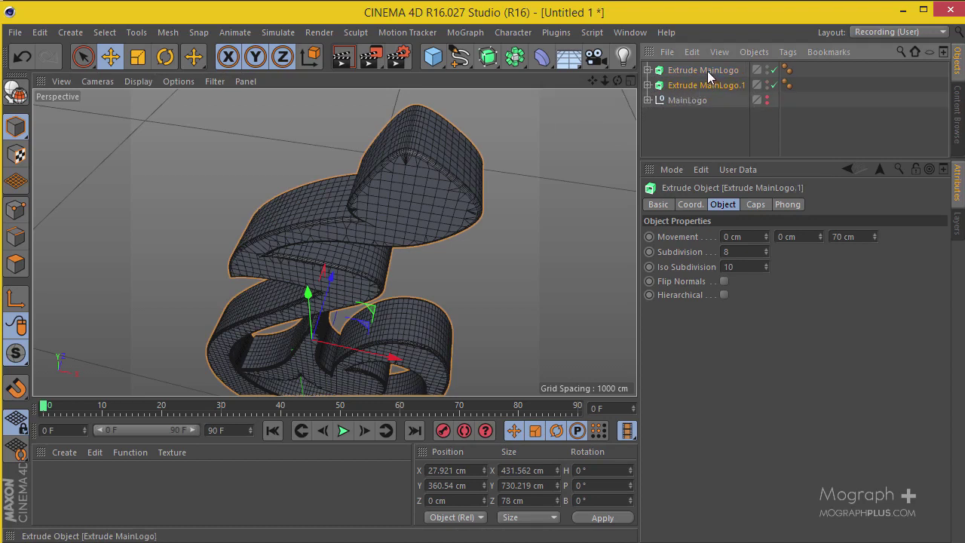
Step: Rename the upper of the two Extrude objects as Poly MainLogo
double_click(702, 70)
left_click_drag(702, 70, 611, 70)
type("Poly")
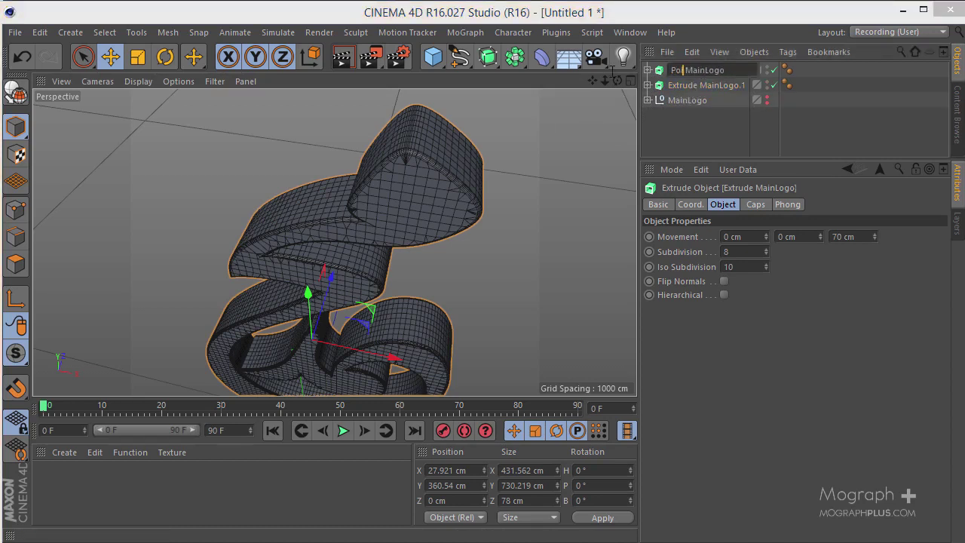
key("Return")
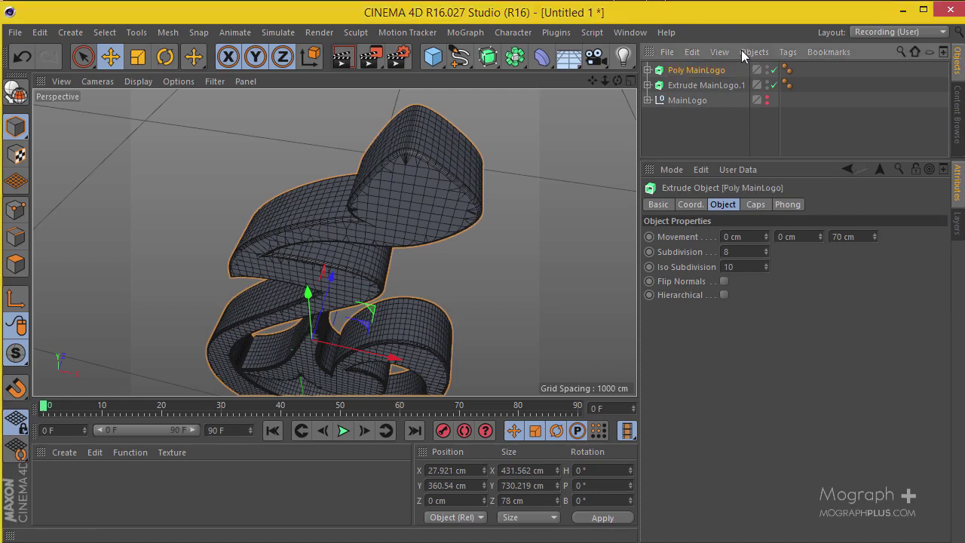
Step: Rename the other Extrude object as Extrude MainLogo, without the number suffix, and hide it
double_click(743, 86)
left_click_drag(752, 84, 756, 98)
key("BackSpace")
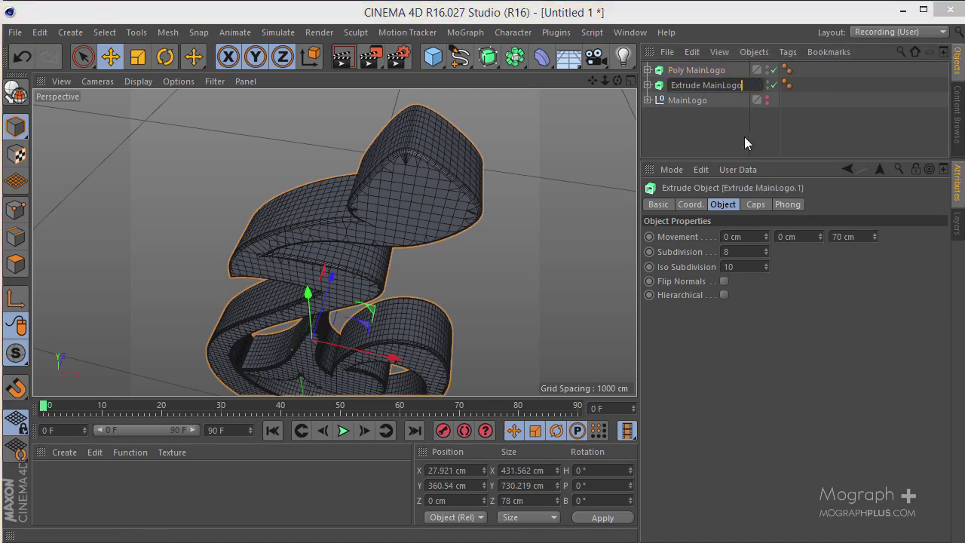
key("Return")
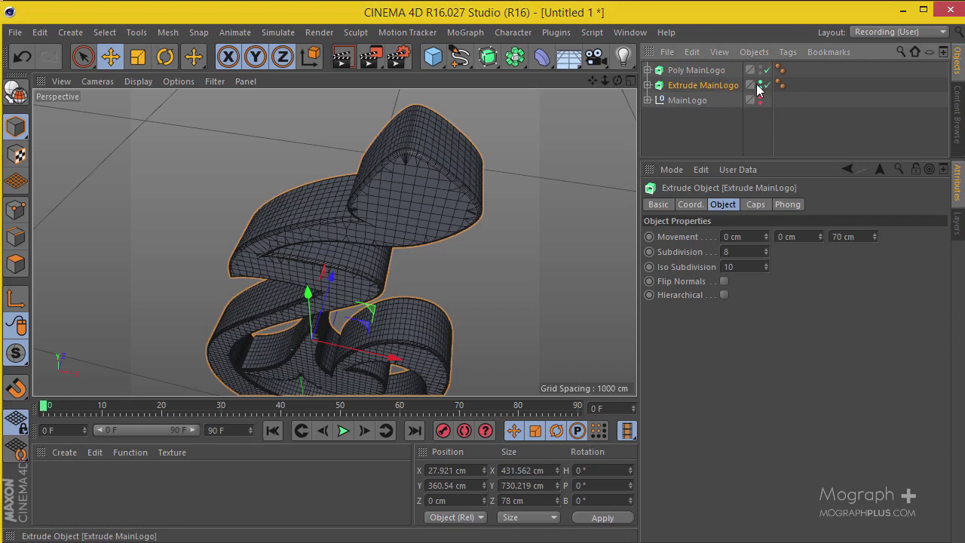
Step: Make Poly MainLogo editable and merge it with all its rounding and cap children using Connect Objects + Delete
left_click(681, 71)
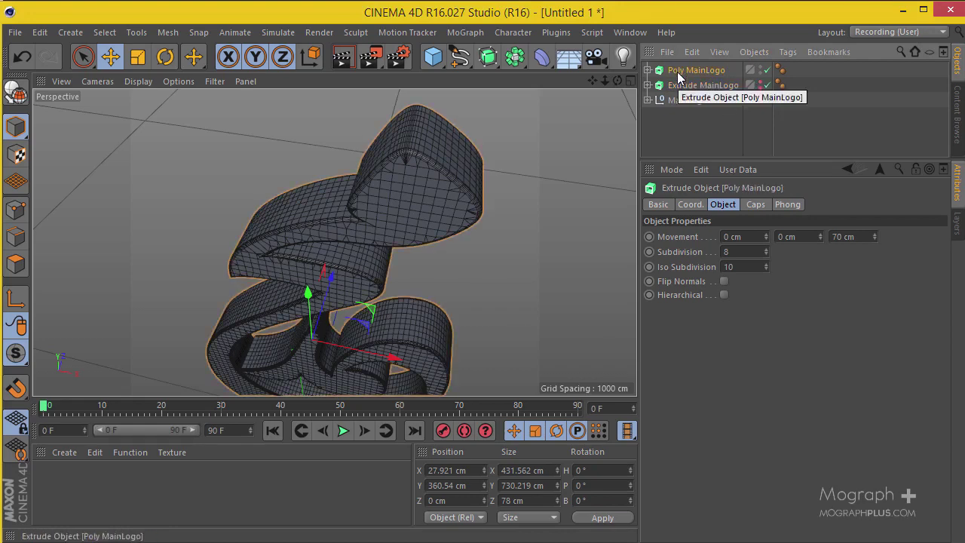
key("c")
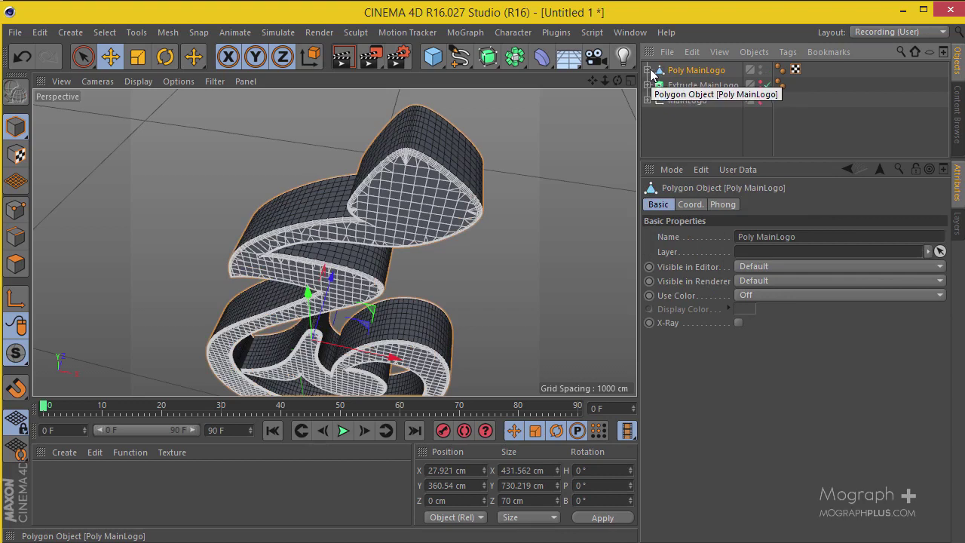
left_click(648, 70)
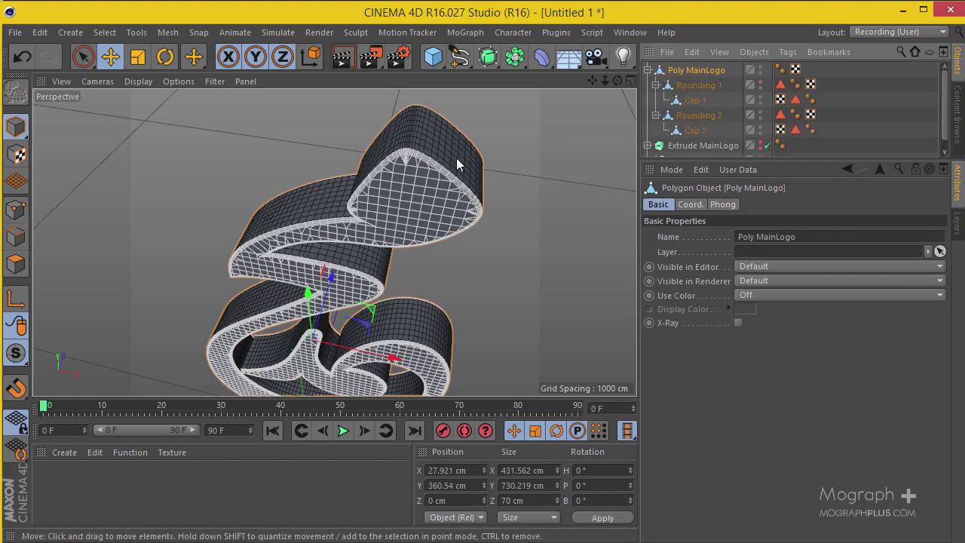
middle_click(707, 70)
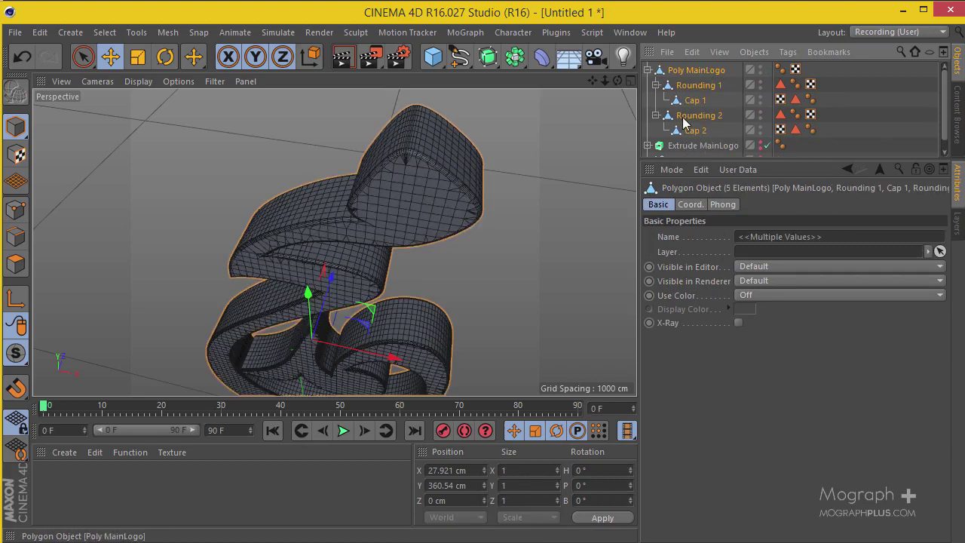
left_click(756, 52)
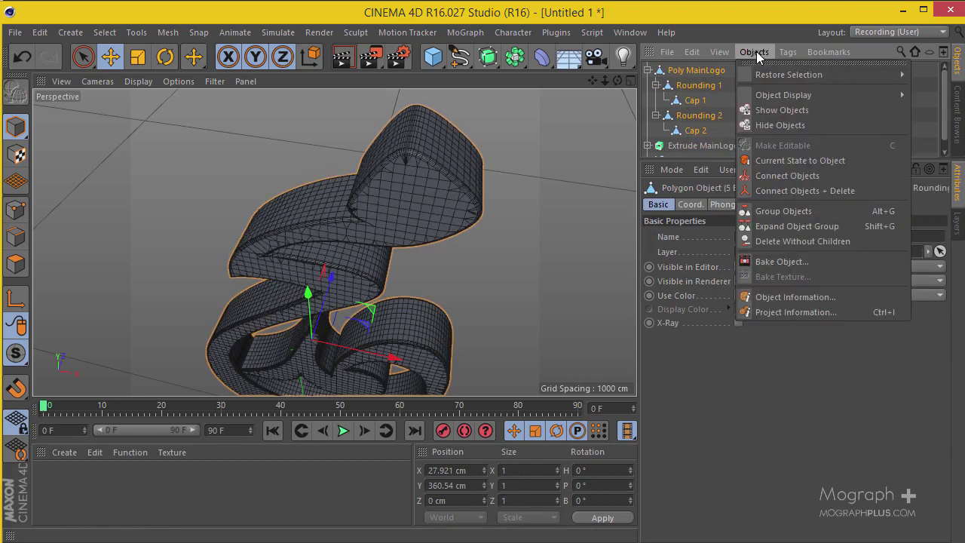
left_click(794, 192)
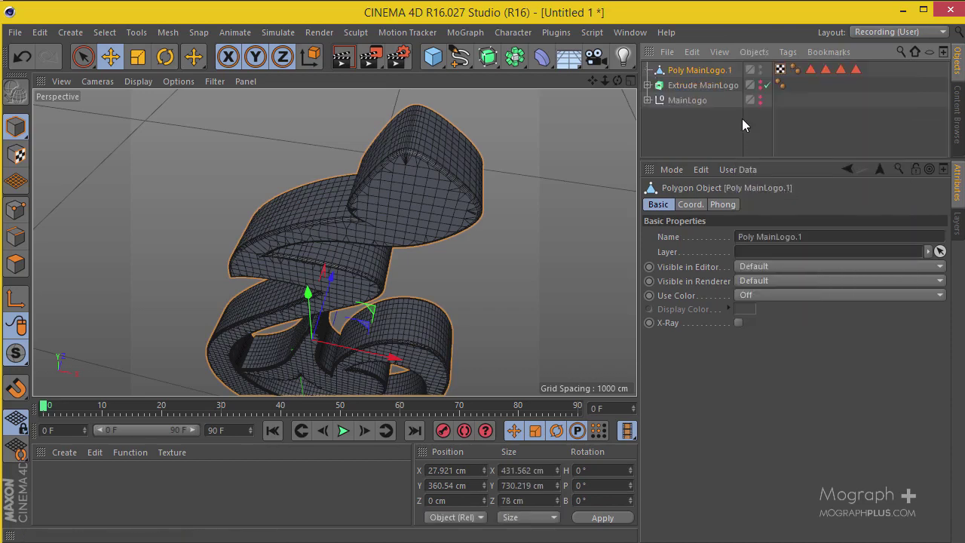
Step: Try pulling a single front-cap polygon outward in Polygon mode to test the merged mesh, and undo it
left_click(15, 266)
left_click(382, 191)
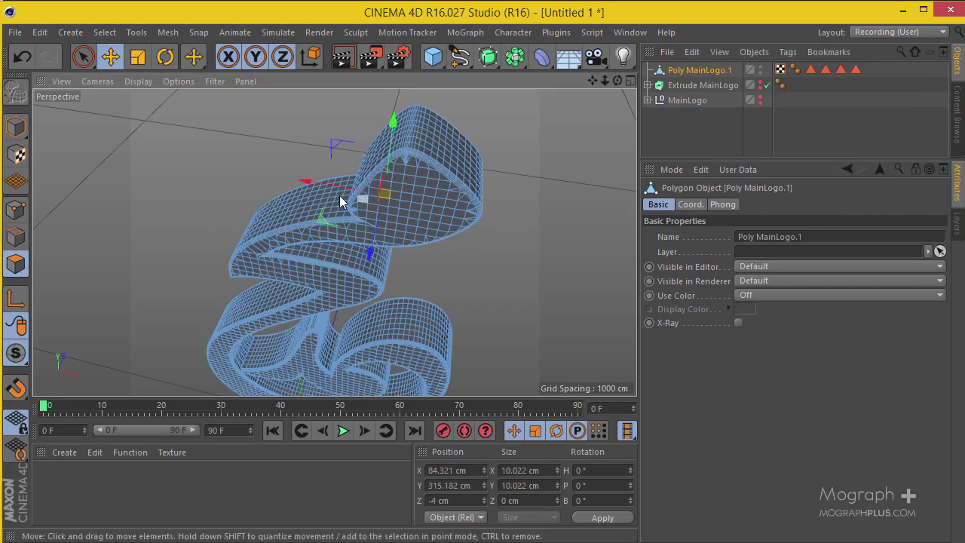
right_click_drag(373, 203, 455, 147, "alt")
left_click_drag(304, 217, 370, 197, "alt")
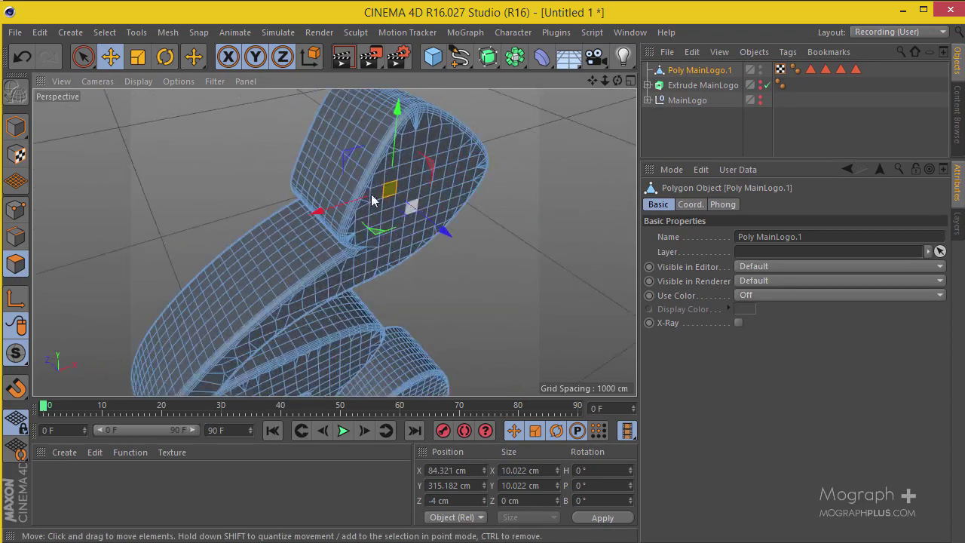
scroll(362, 183, "up", 3)
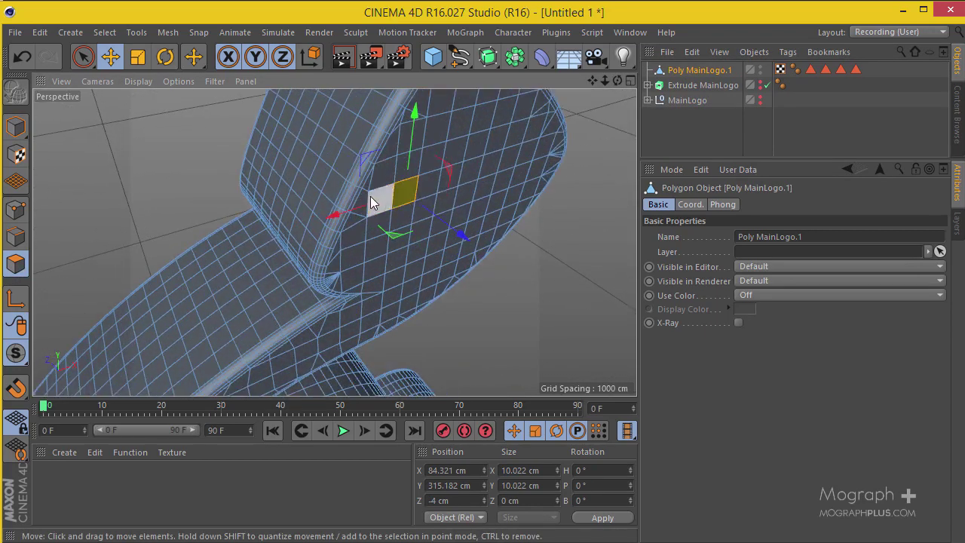
left_click(350, 242)
scroll(347, 246, "up", 2)
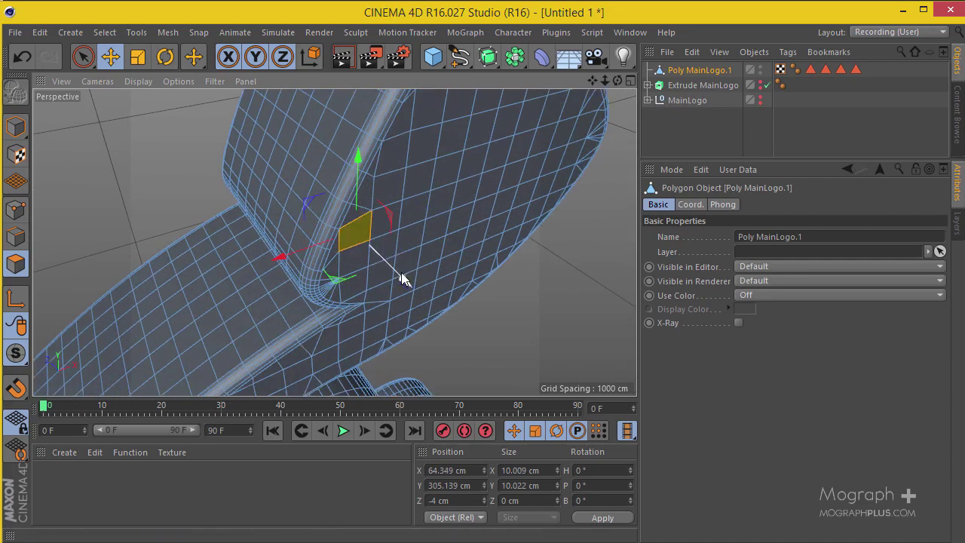
left_click_drag(402, 279, 241, 169, "ctrl")
key("ctrl+z")
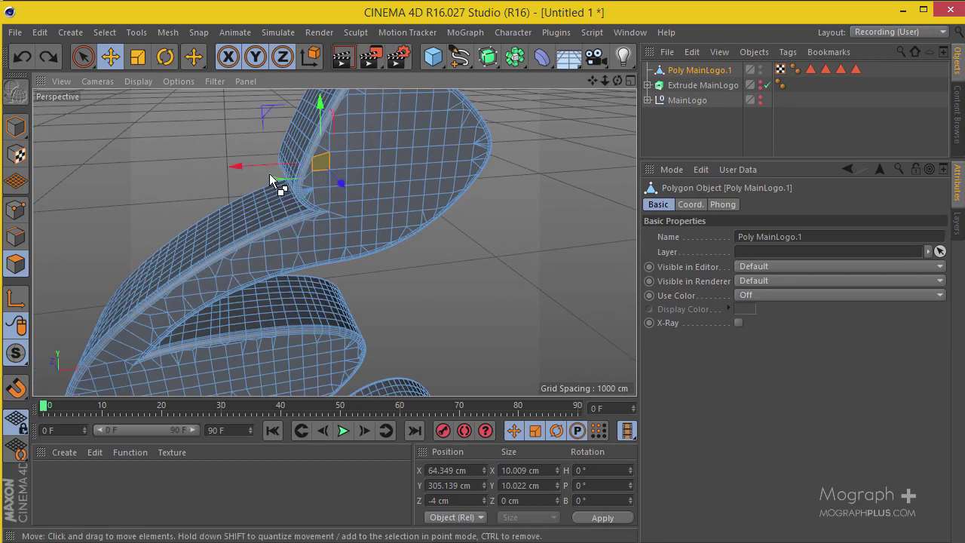
Step: Clear the polygon selection and run Optimize on the merged logo mesh to weld its duplicate points
left_click(271, 181)
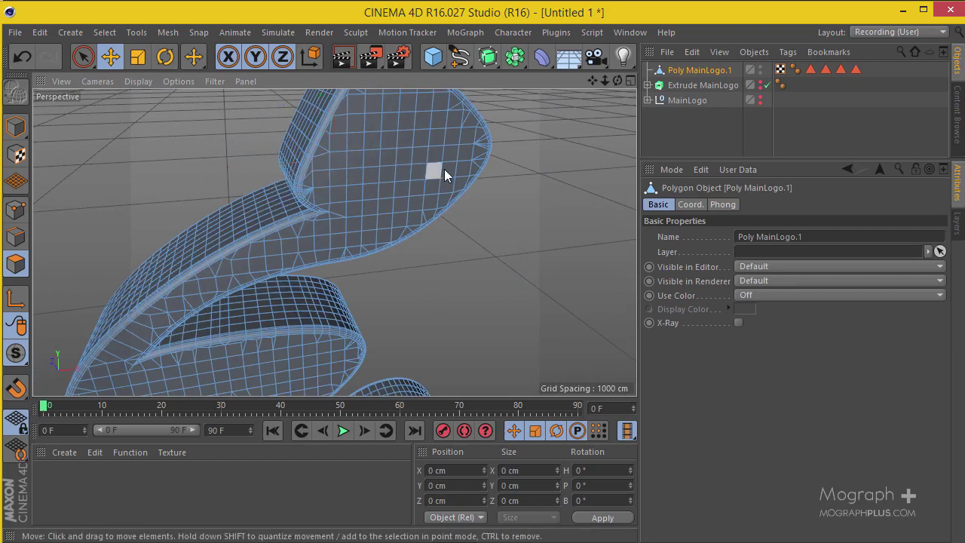
left_click_drag(444, 169, 356, 258, "alt")
right_click(258, 146)
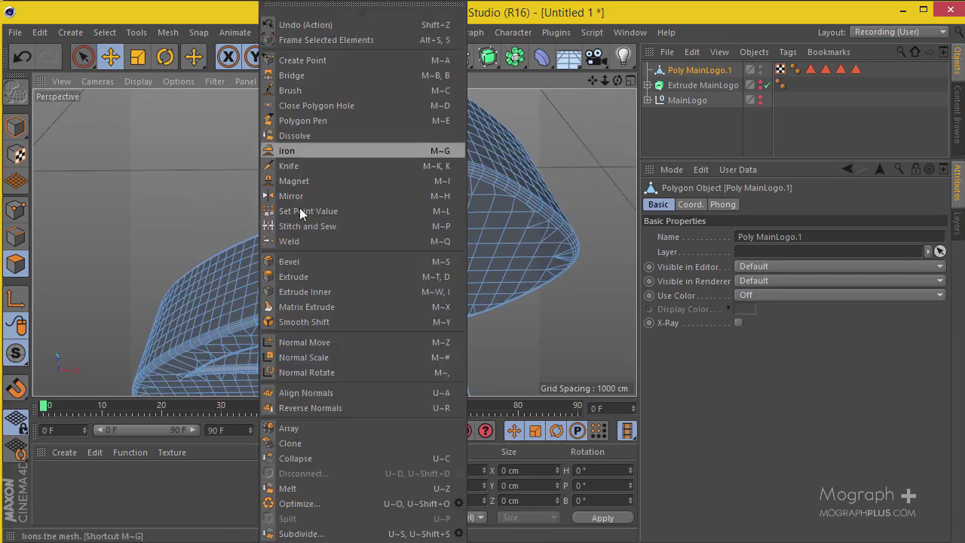
left_click(352, 503)
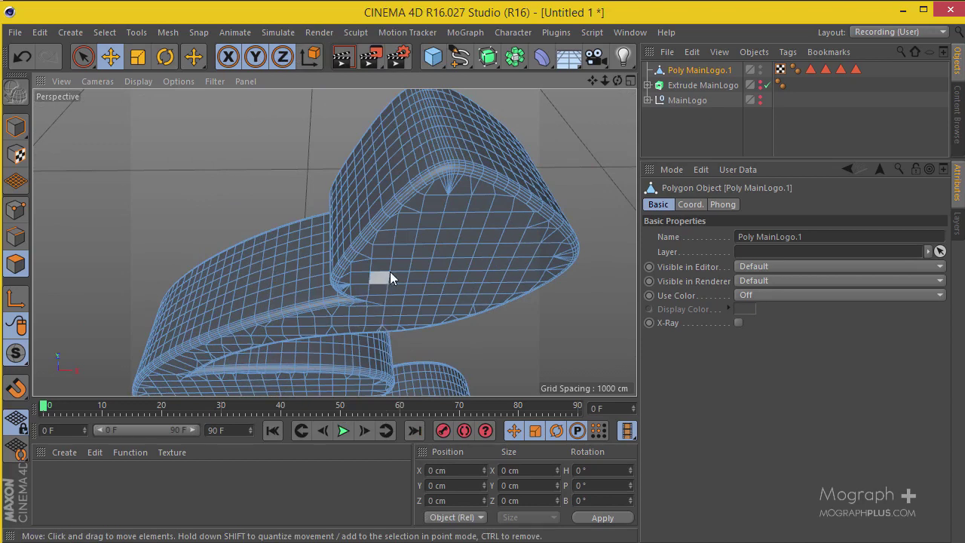
Step: Try moving an edge polygon of the front cap outward to test the weld, undo it, and return to Model mode
scroll(363, 244, "up", 5)
left_click(384, 179)
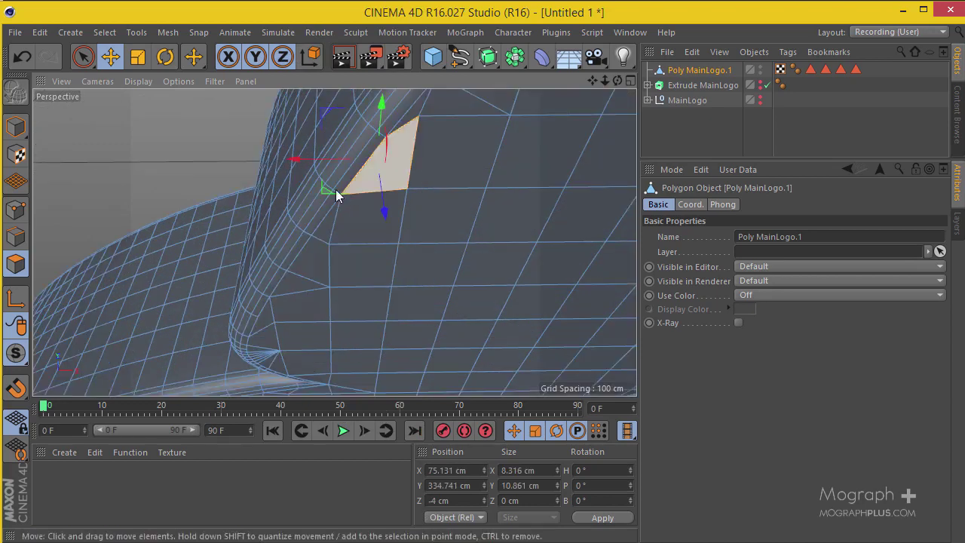
left_click_drag(388, 216, 396, 262)
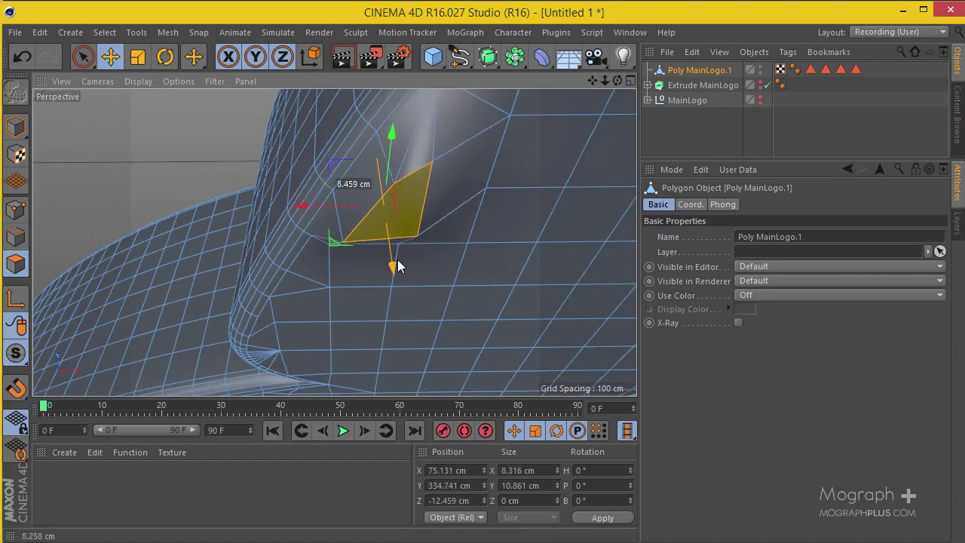
scroll(336, 216, "down", 5)
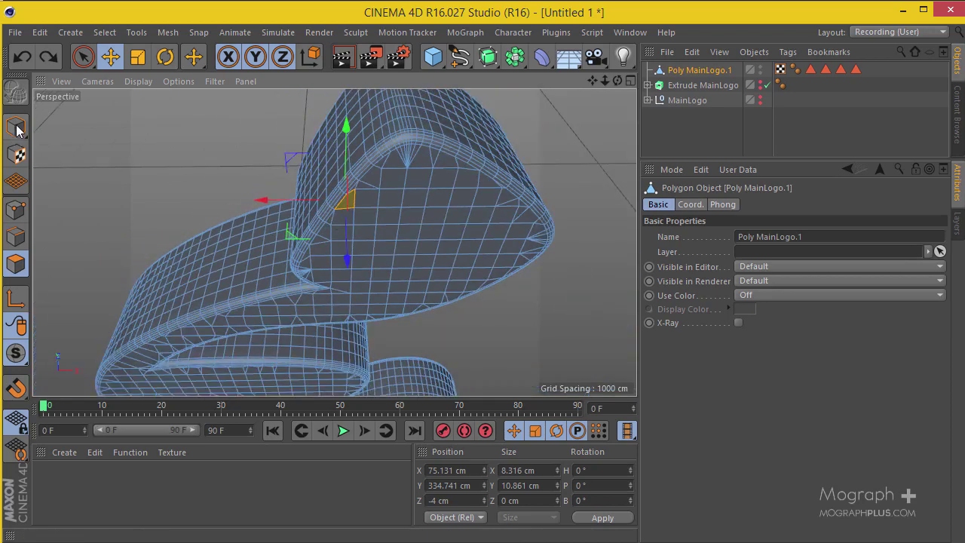
left_click(16, 127)
left_click_drag(246, 153, 159, 143, "alt")
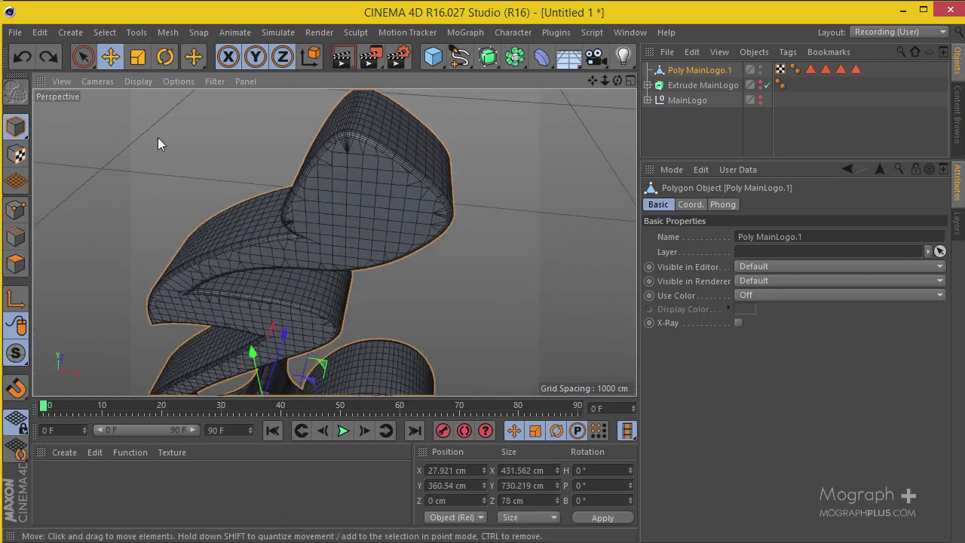
Step: Save the project as 0202 in the C4d files folder inside Project files
left_click(14, 33)
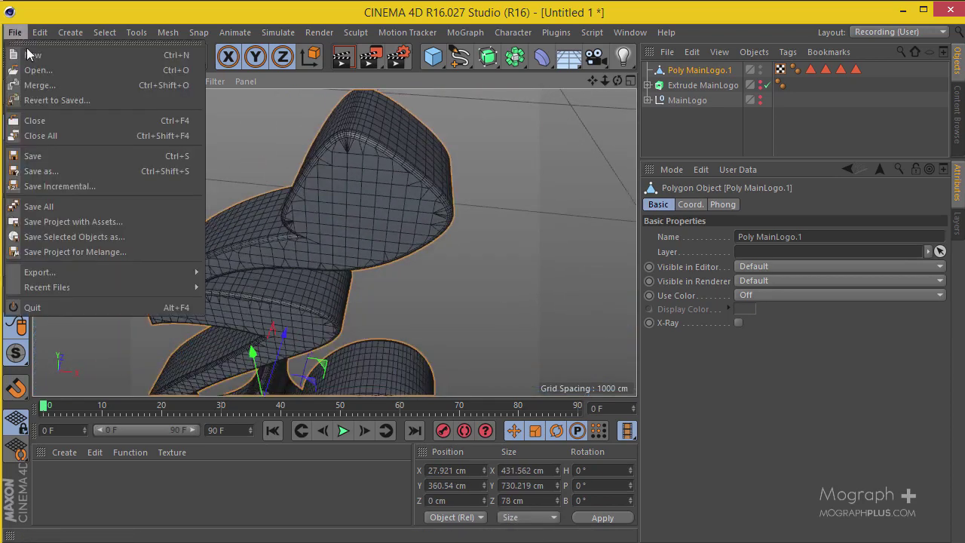
left_click(83, 171)
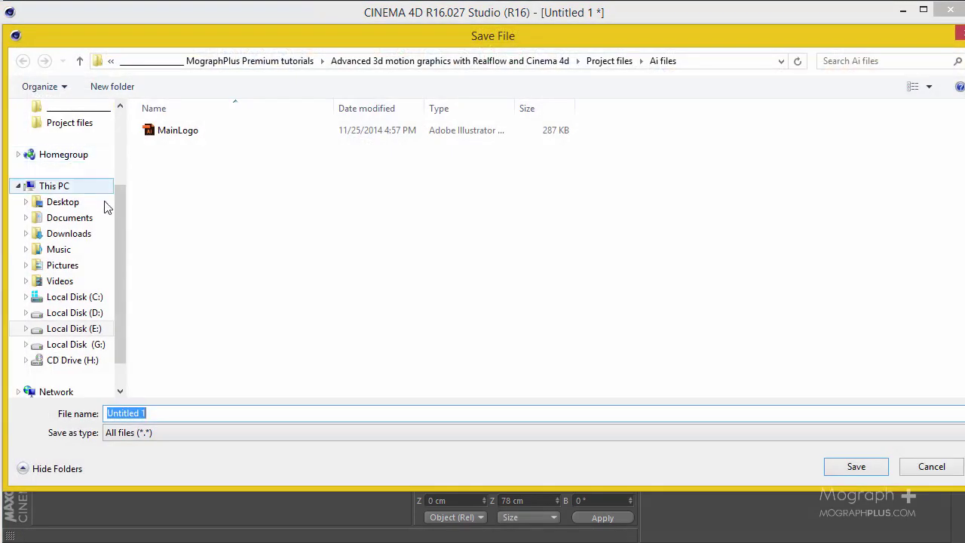
left_click_drag(120, 214, 118, 185)
left_click(61, 187)
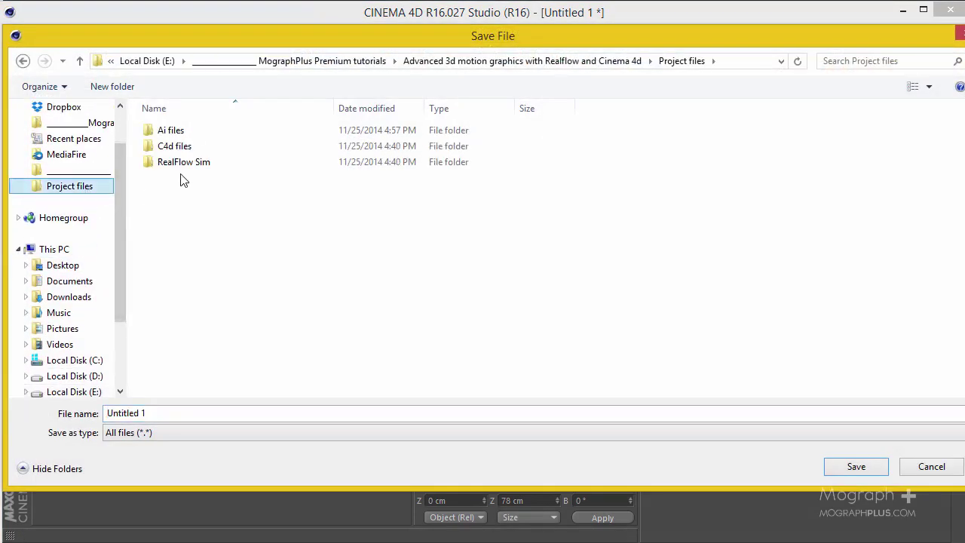
left_click(202, 145)
double_click(203, 146)
left_click(212, 413)
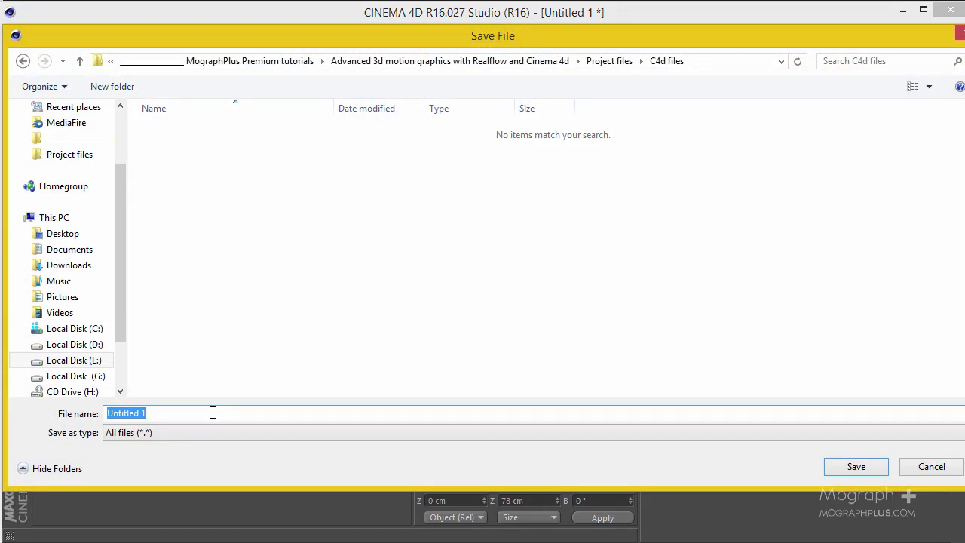
type("0202")
key("Return")
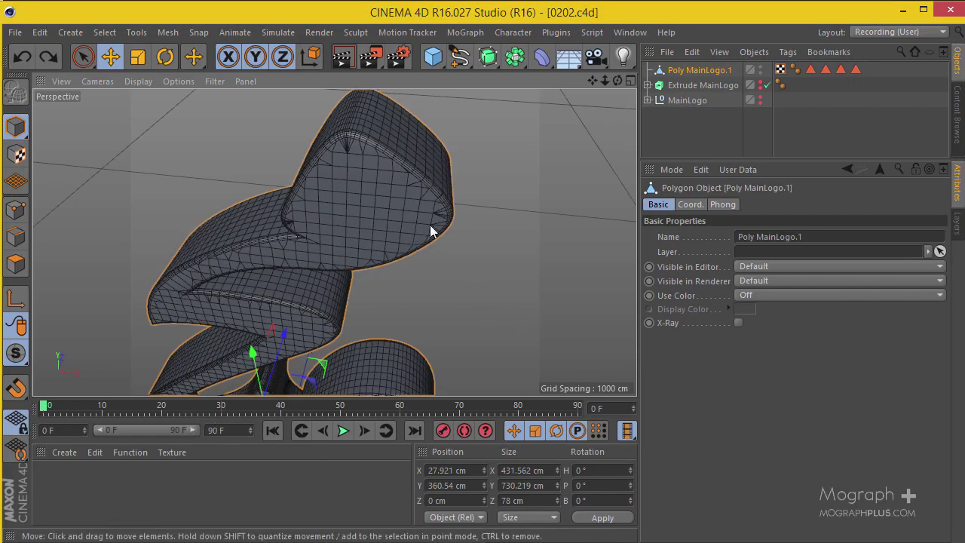
Step: Open the RealFlow SD Exporter with the merged polygon logo selected, and move its window over the viewport to view the export options
left_click(700, 69)
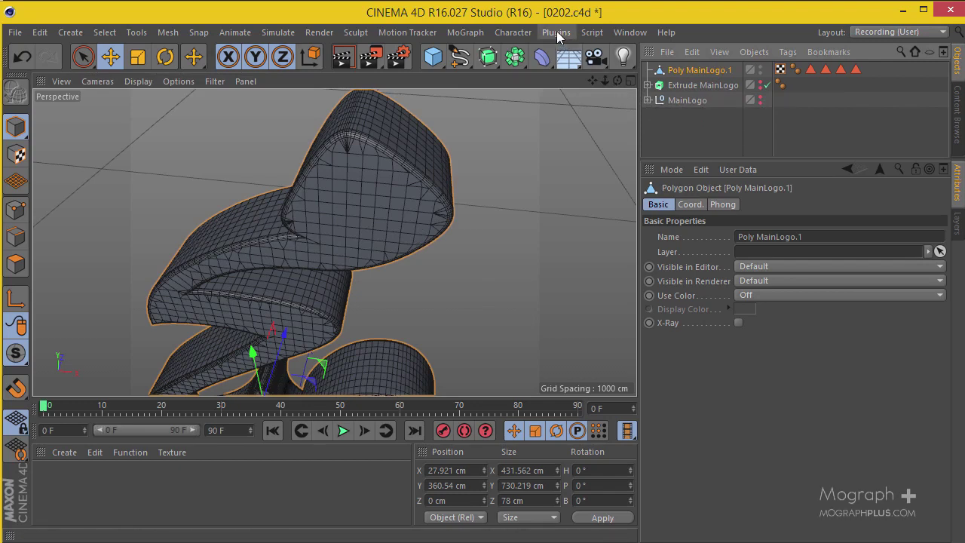
left_click(557, 32)
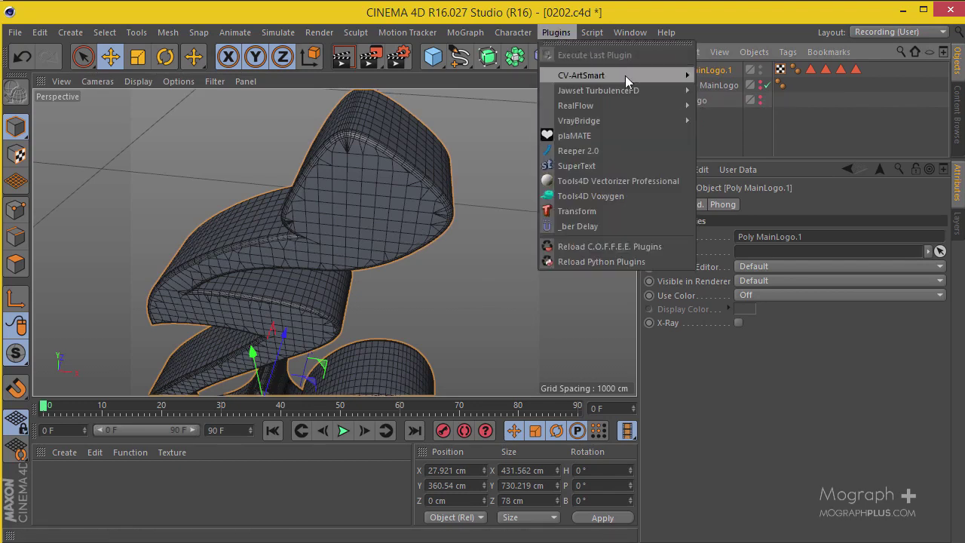
mouse_move(648, 106)
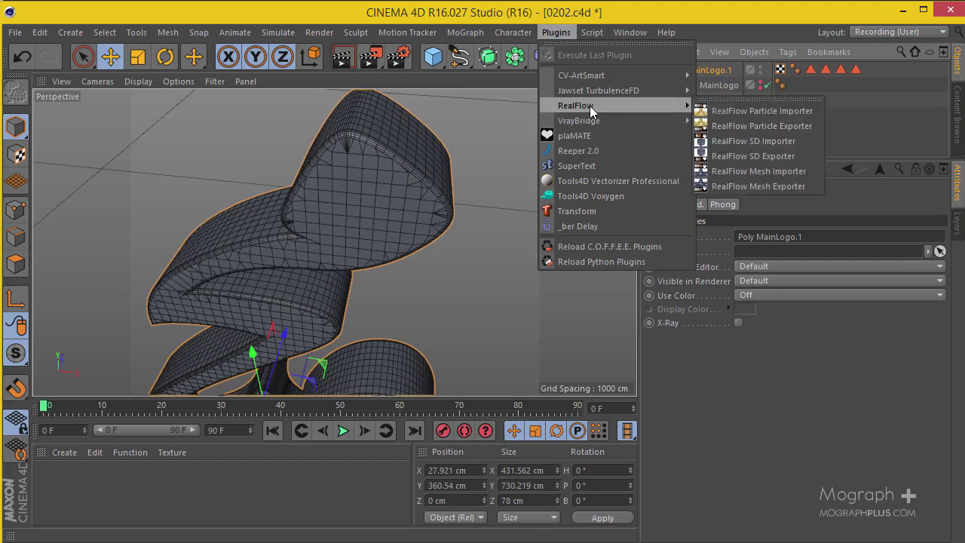
mouse_move(624, 107)
left_click(753, 156)
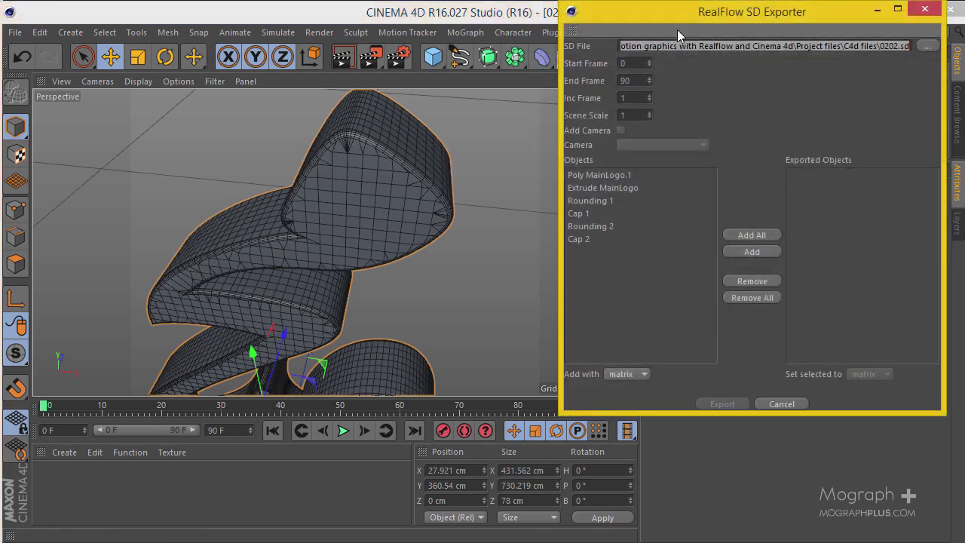
left_click_drag(648, 14, 411, 46)
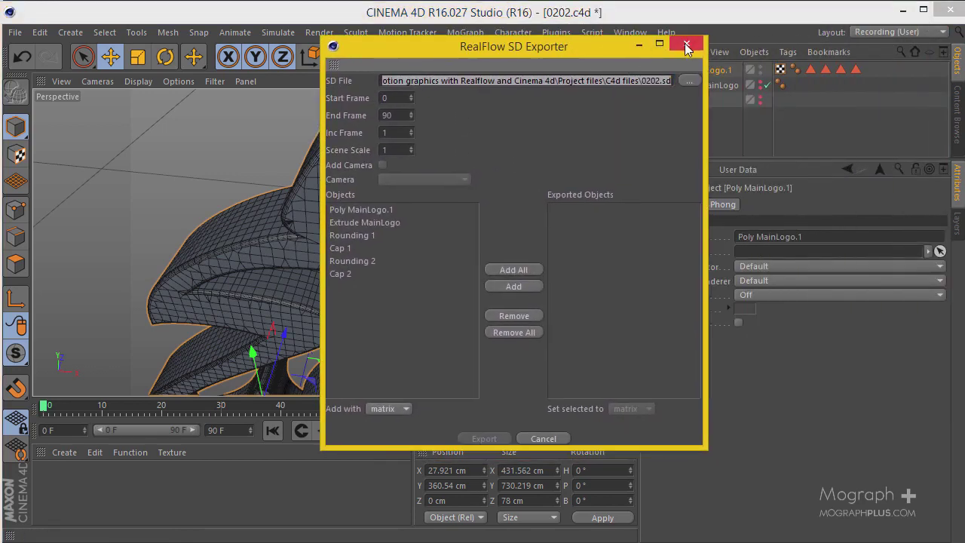
Step: Close the RealFlow SD Exporter, enlarge the Object Manager, and set the project's frame rate to 24 FPS
left_click(685, 43)
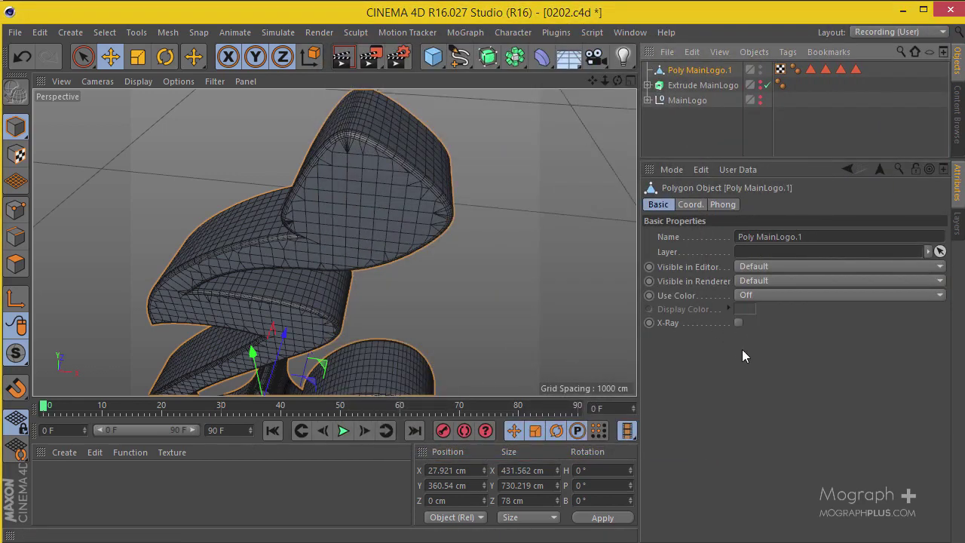
left_click_drag(728, 160, 732, 218)
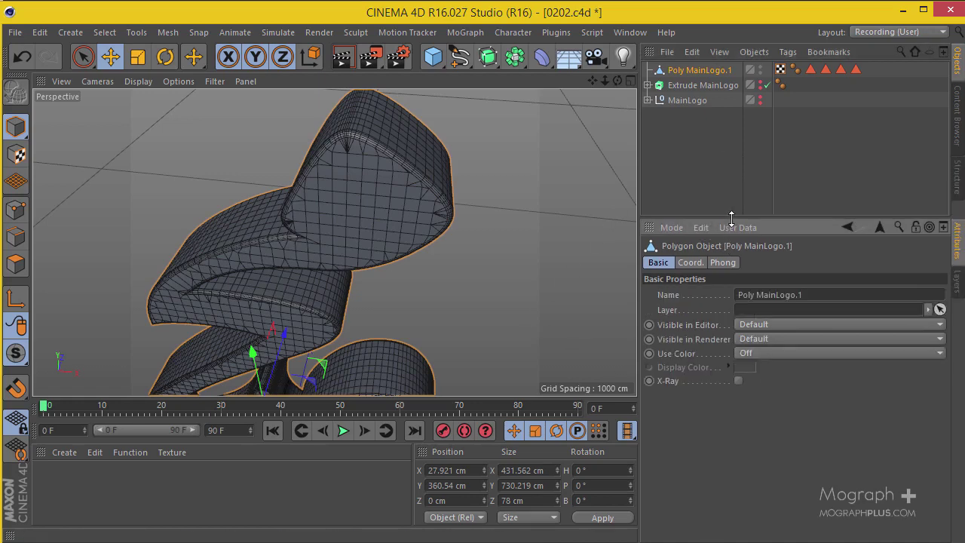
key("ctrl+d")
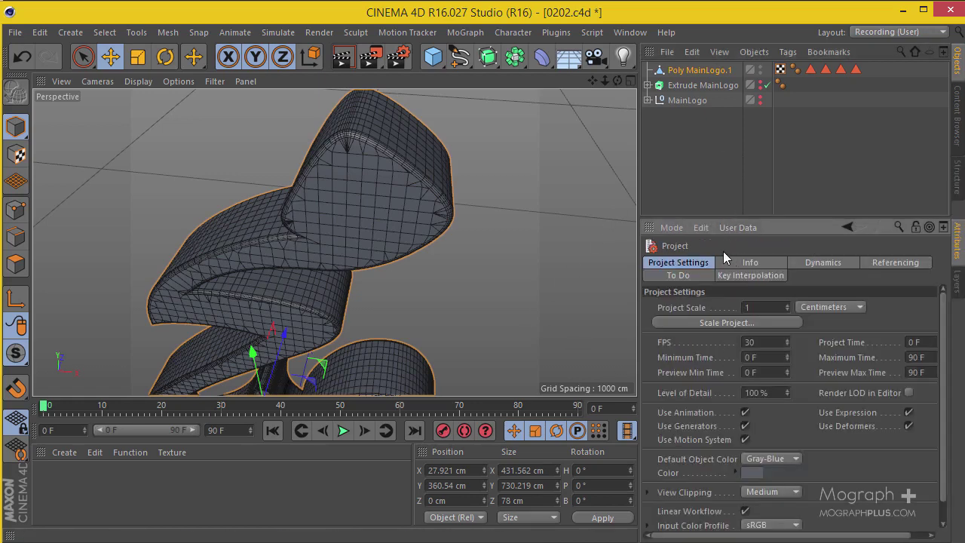
double_click(750, 343)
type("24")
key("Return")
Step: Set the timeline's end frame to 1000 and extend the preview range to cover all 1000 frames
double_click(219, 430)
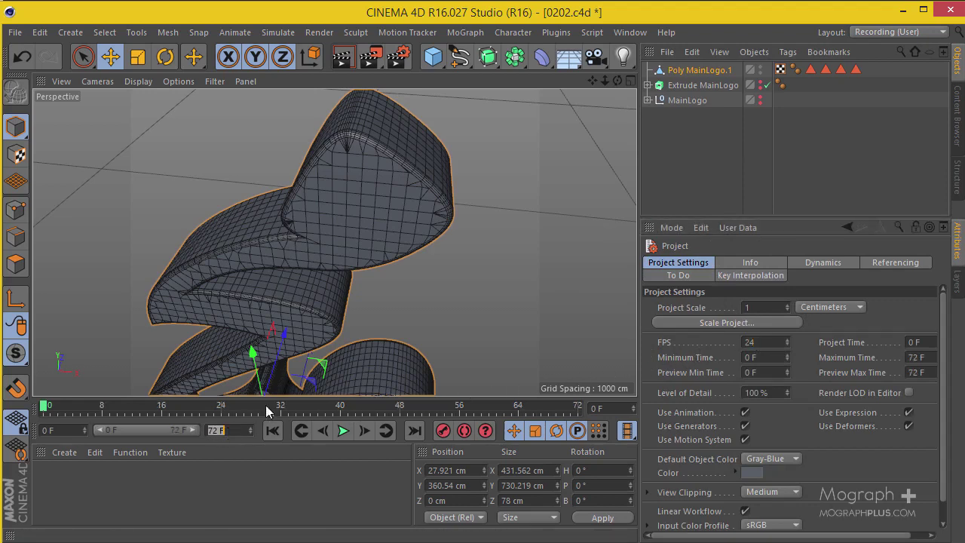
type("1000")
key("Return")
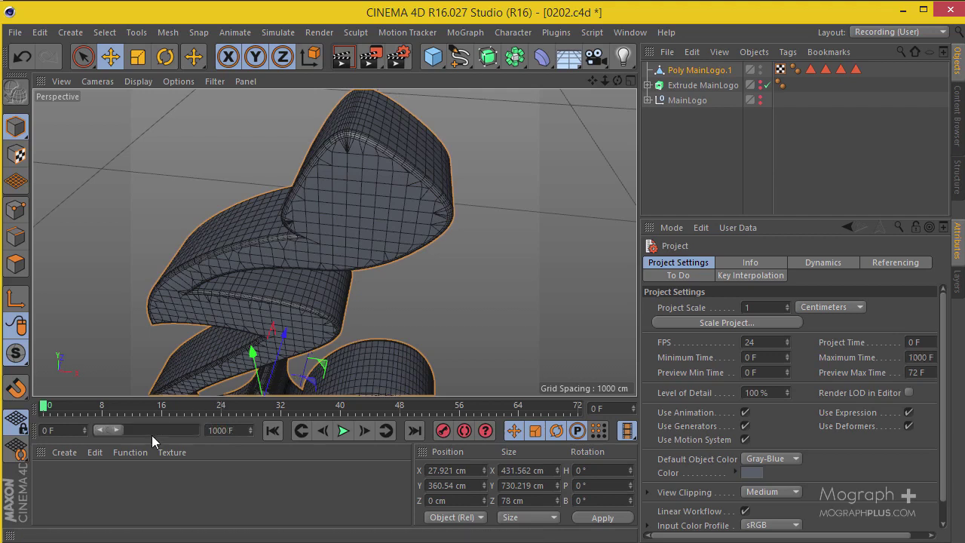
left_click_drag(113, 430, 197, 431)
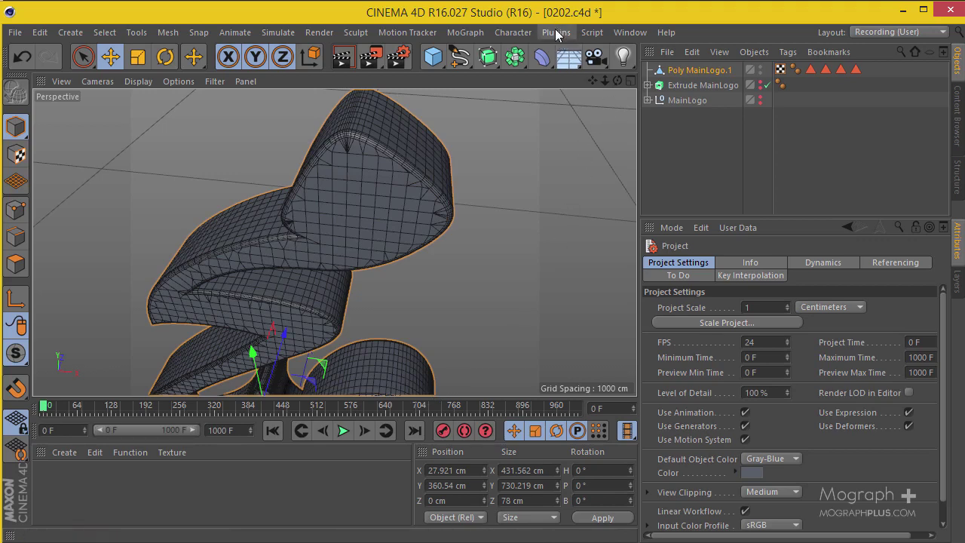
Step: Rename the merged polygon object to Poly MainLogo and save the project
left_click(702, 70)
double_click(701, 69)
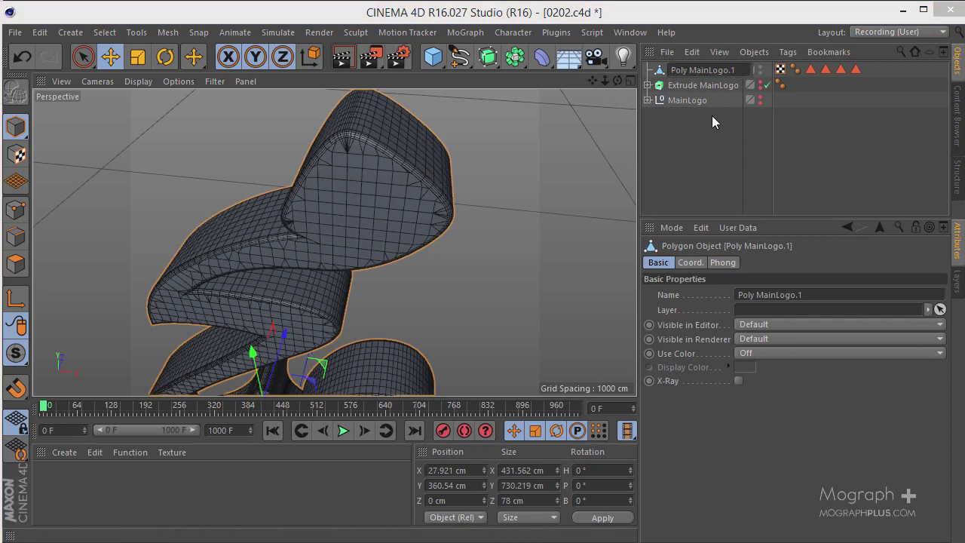
key("BackSpace")
key("BackSpace")
key("Return")
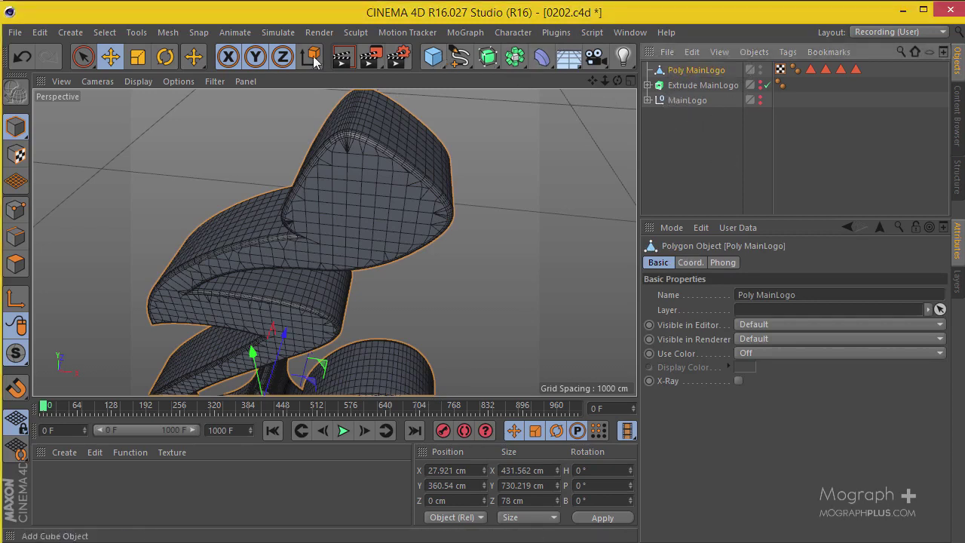
left_click(15, 33)
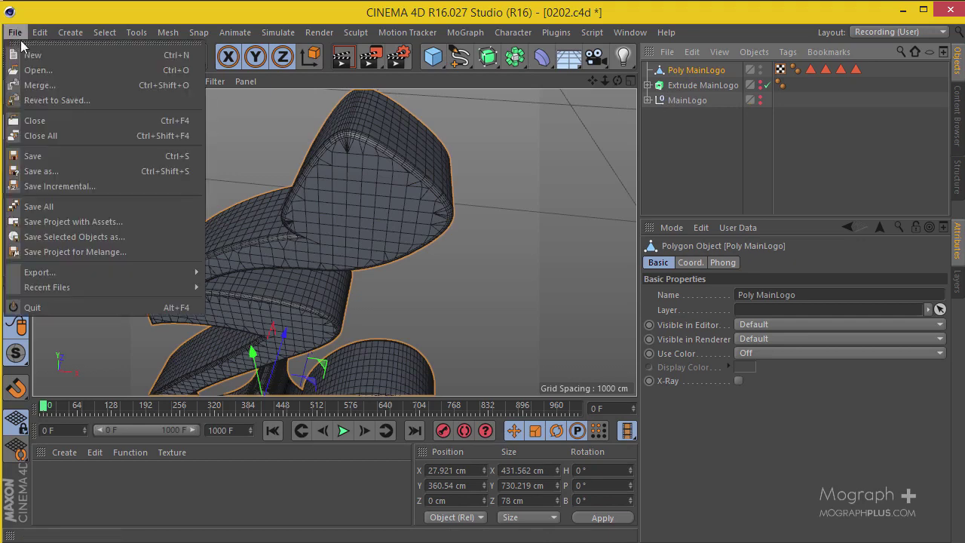
left_click(105, 155)
Step: In the RealFlow SD Exporter, set the end frame to 1000 and add Poly MainLogo to the exported objects
left_click(552, 35)
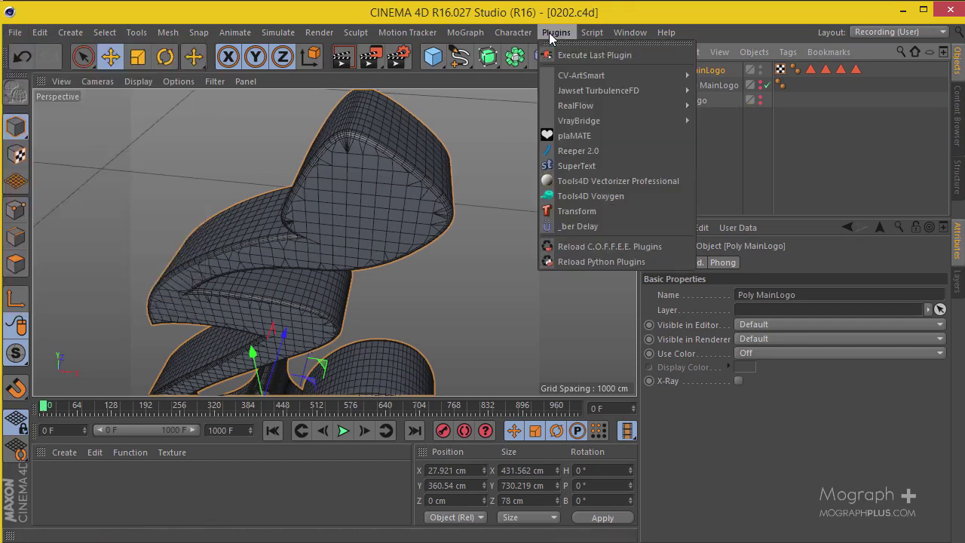
mouse_move(658, 106)
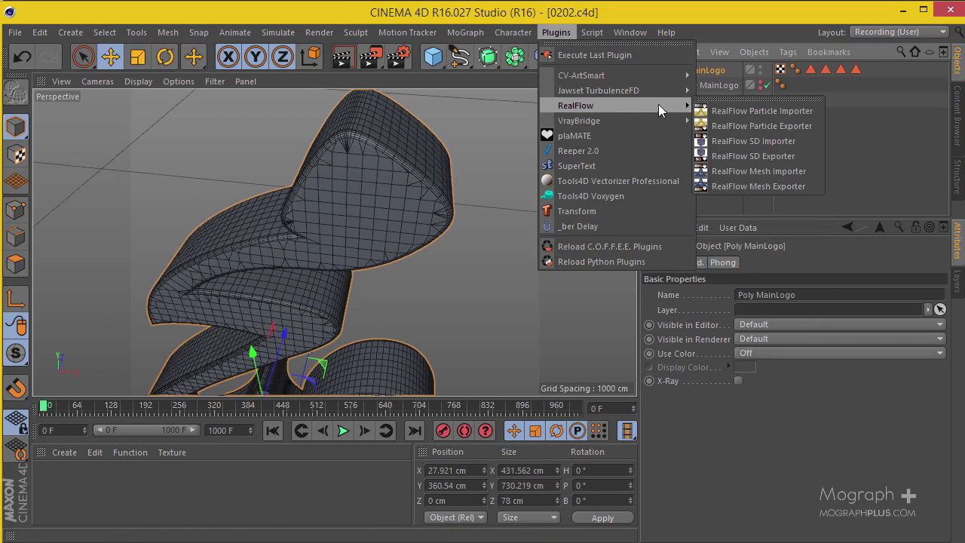
left_click(769, 157)
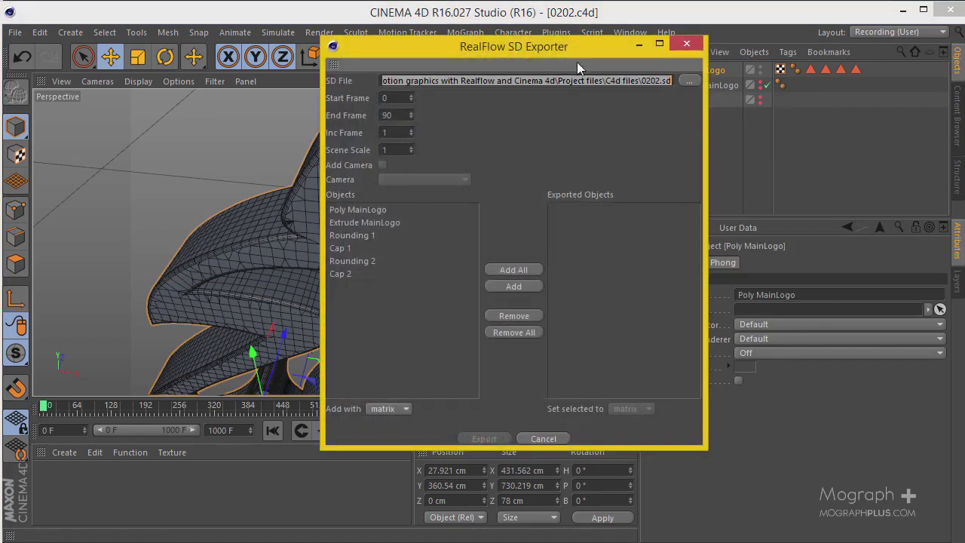
double_click(384, 114)
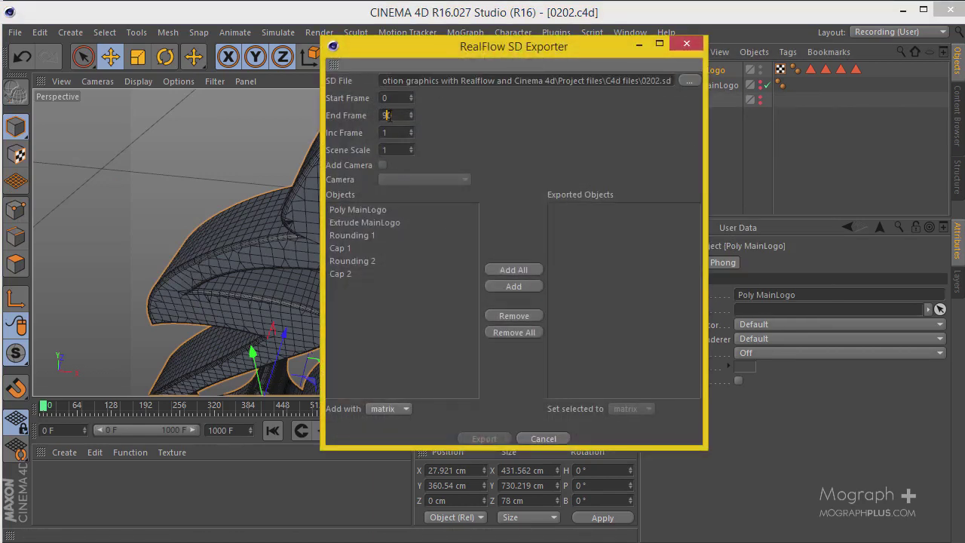
type("1000")
left_click(370, 211)
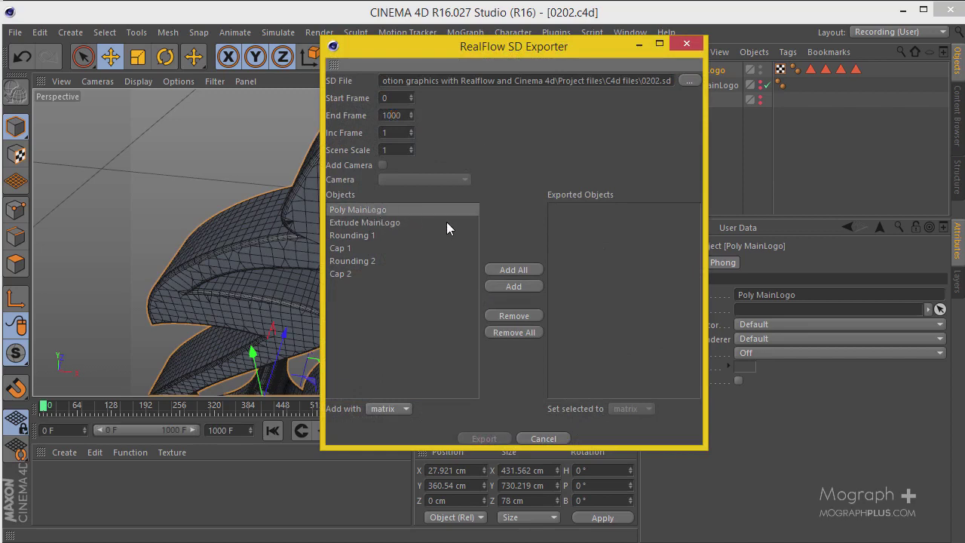
left_click(528, 286)
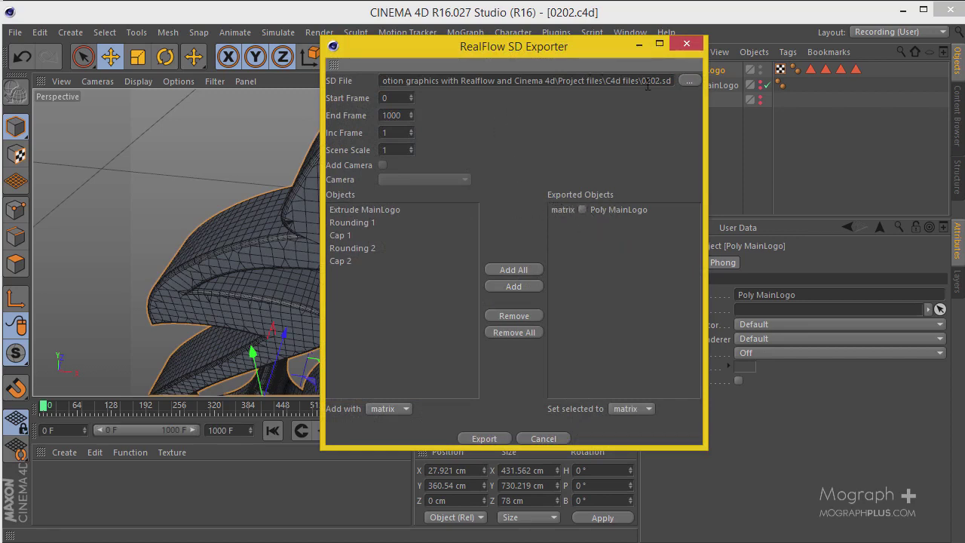
left_click(690, 81)
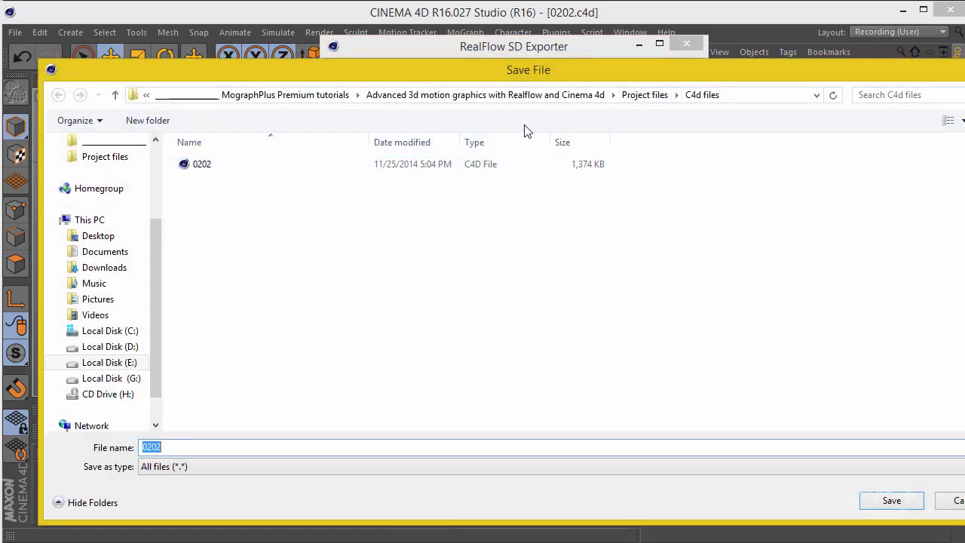
left_click(645, 94)
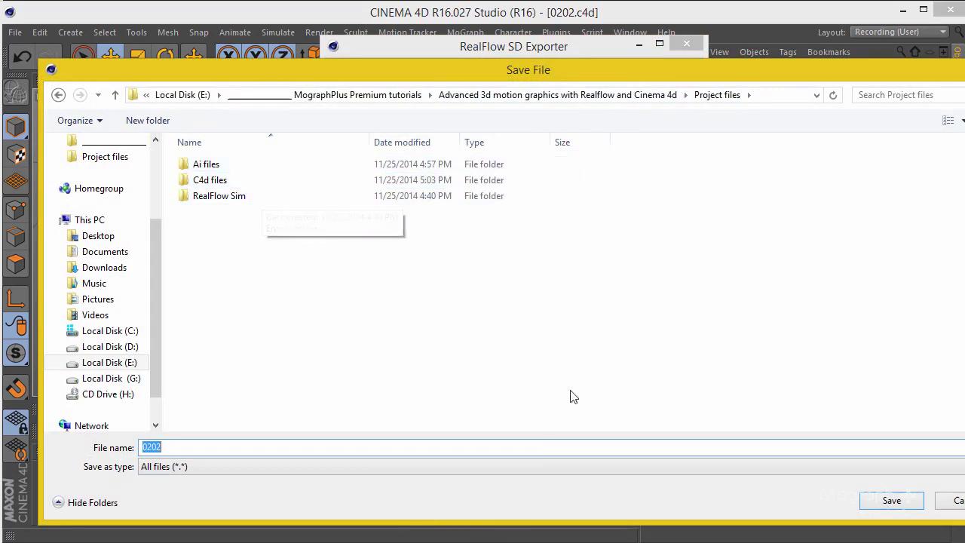
left_click(955, 500)
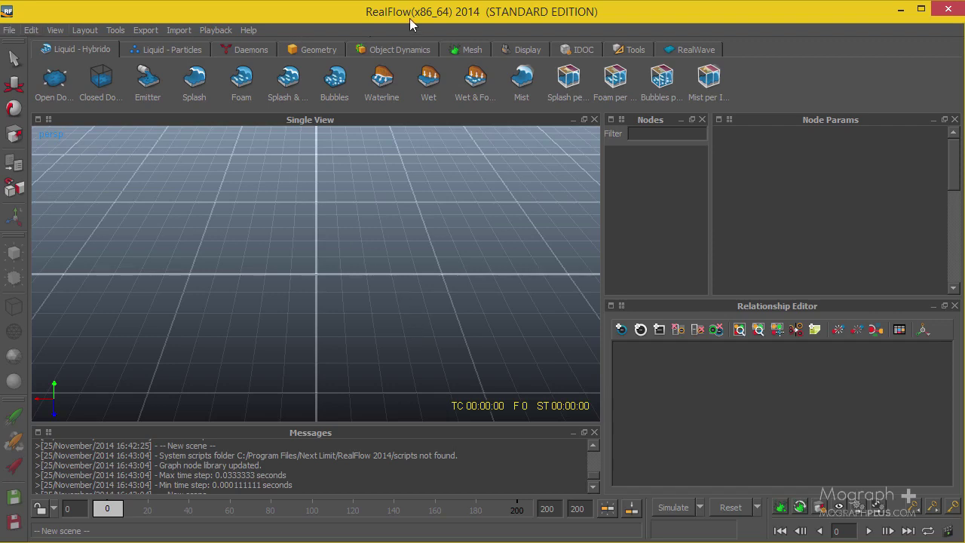
Step: Switch to RealFlow and start a new project, setting its location to the RealFlow Sim folder inside Project files
left_click(18, 31)
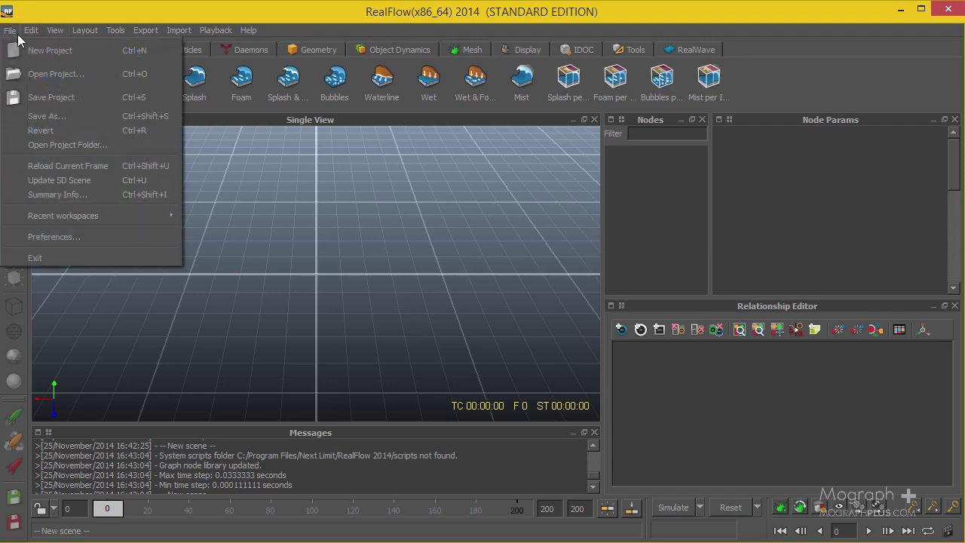
left_click(38, 43)
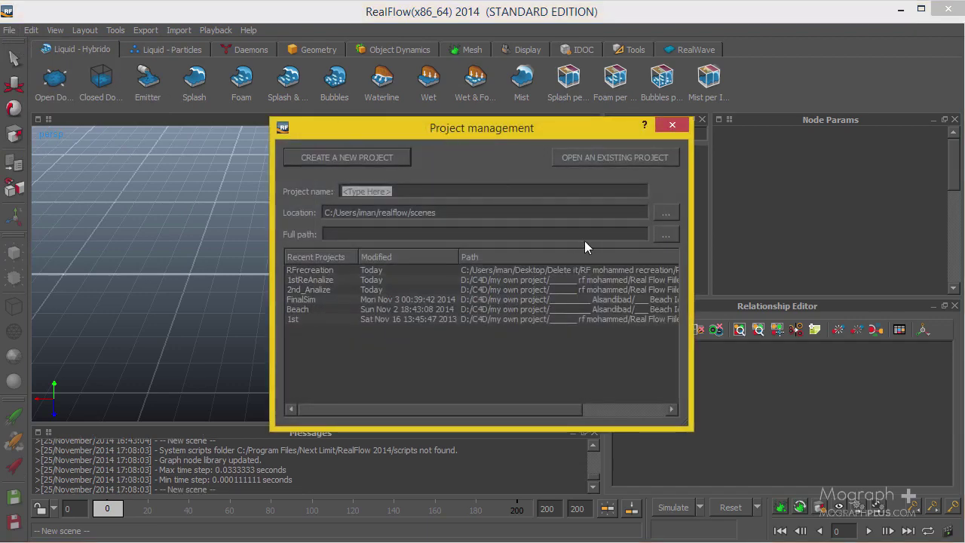
left_click(666, 212)
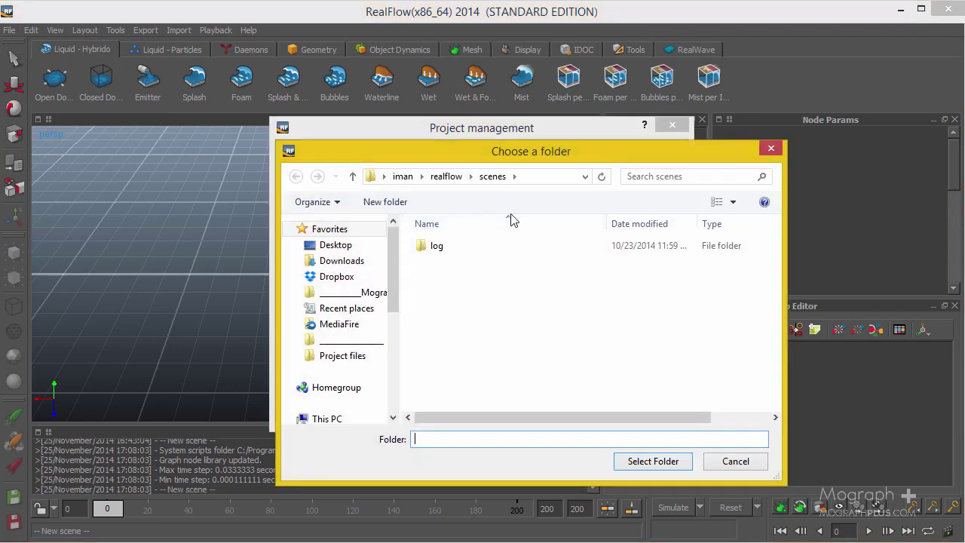
left_click(358, 363)
left_click(491, 281)
double_click(491, 282)
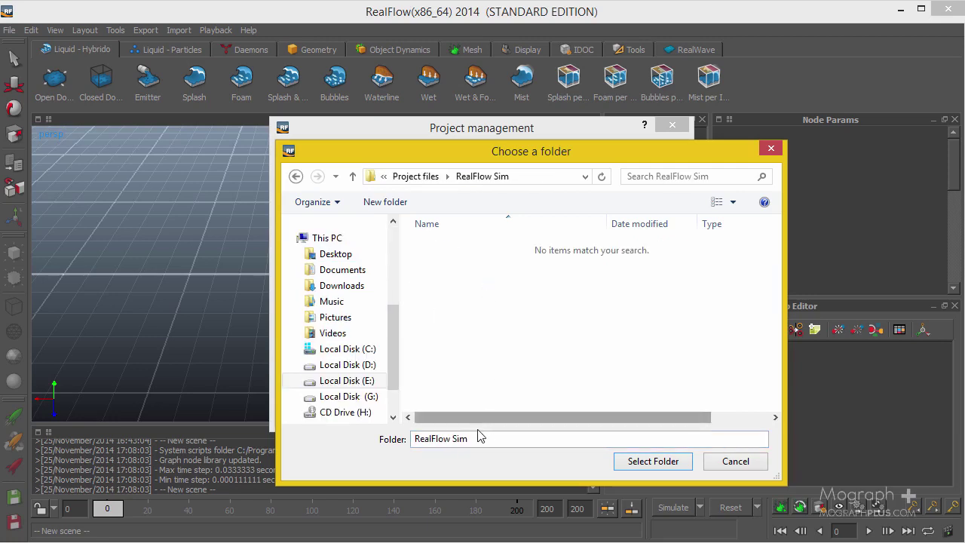
left_click(636, 461)
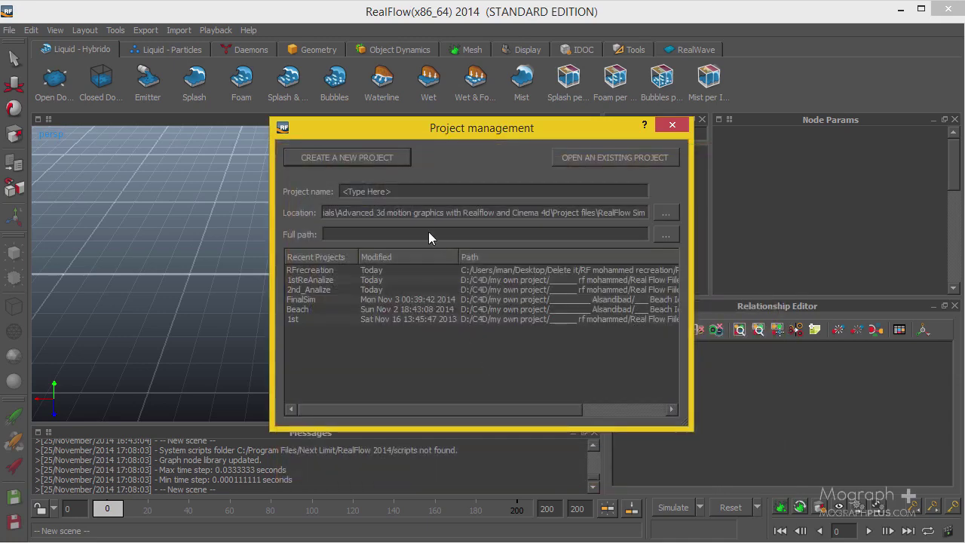
Step: Name the RealFlow project Fluid Sim and create it
left_click_drag(421, 190, 314, 196)
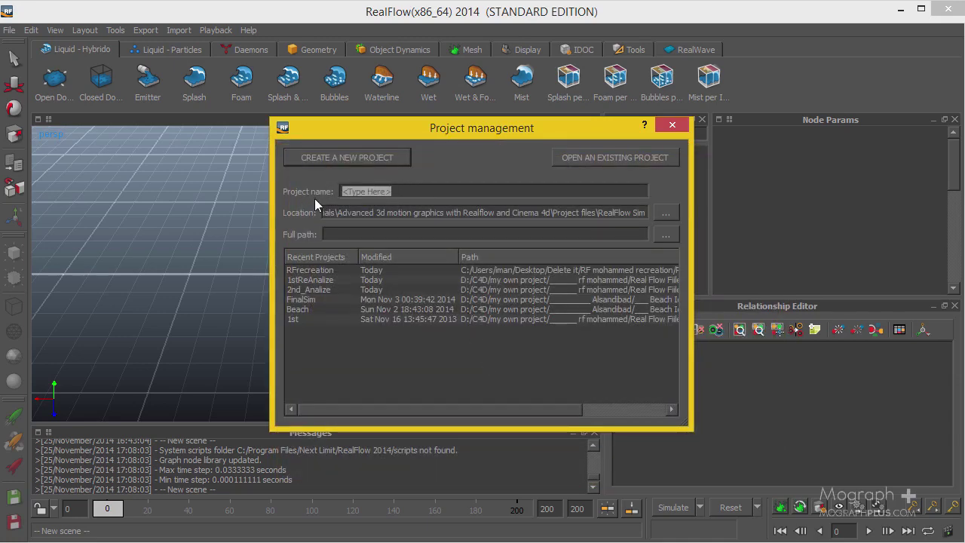
type("F;ui")
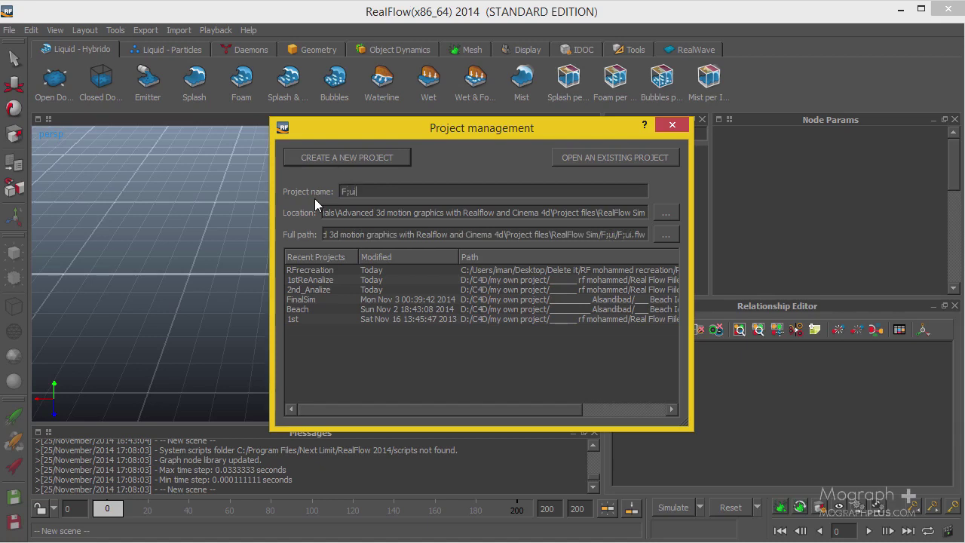
key("BackSpace")
key("BackSpace")
key("BackSpace")
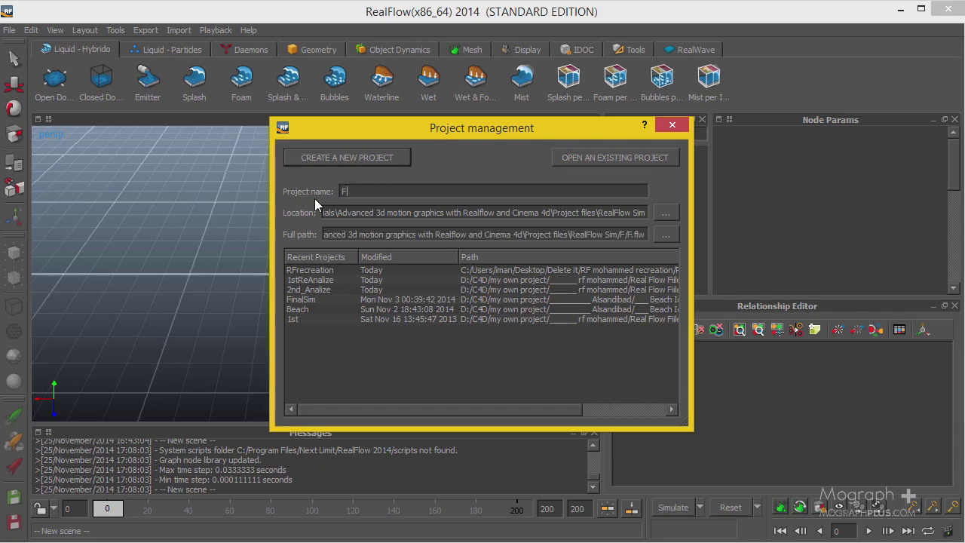
type("luid ")
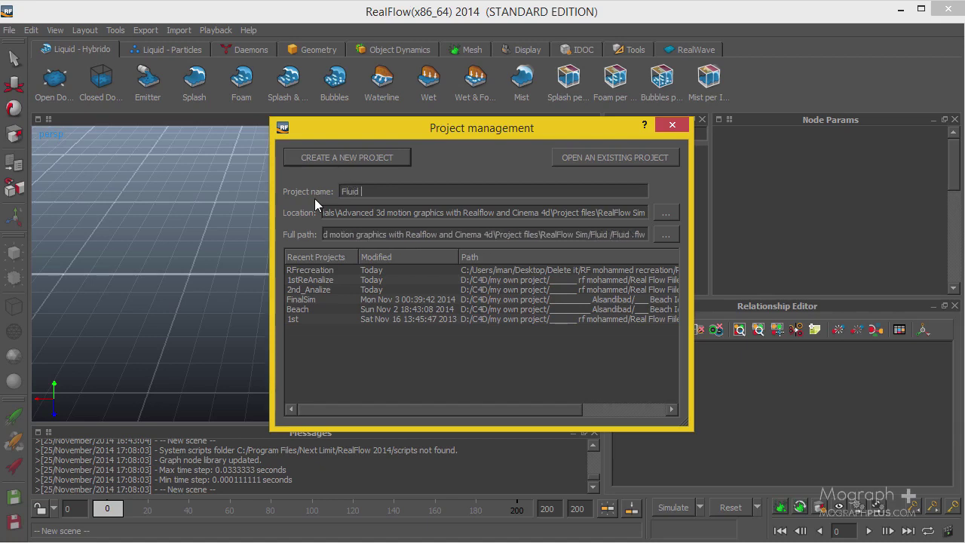
type("Sim")
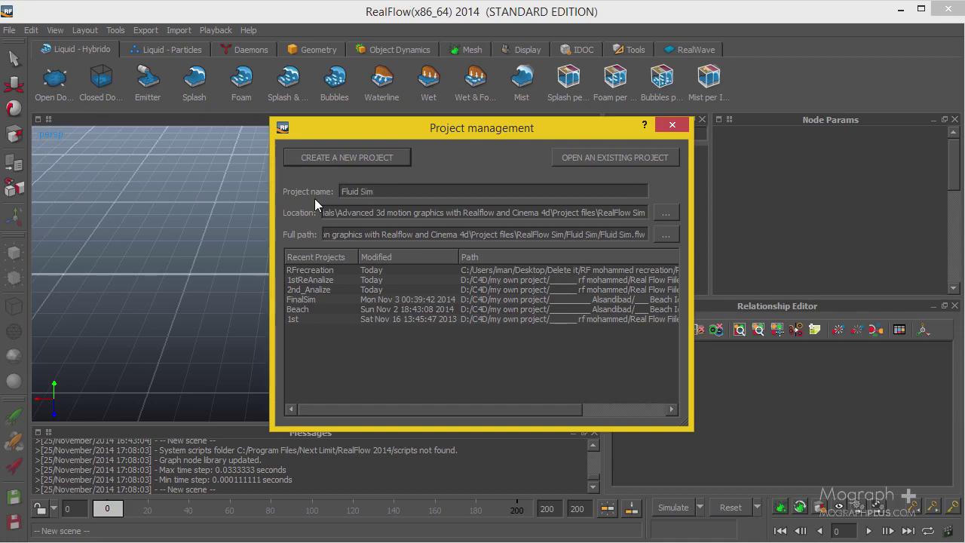
left_click(370, 160)
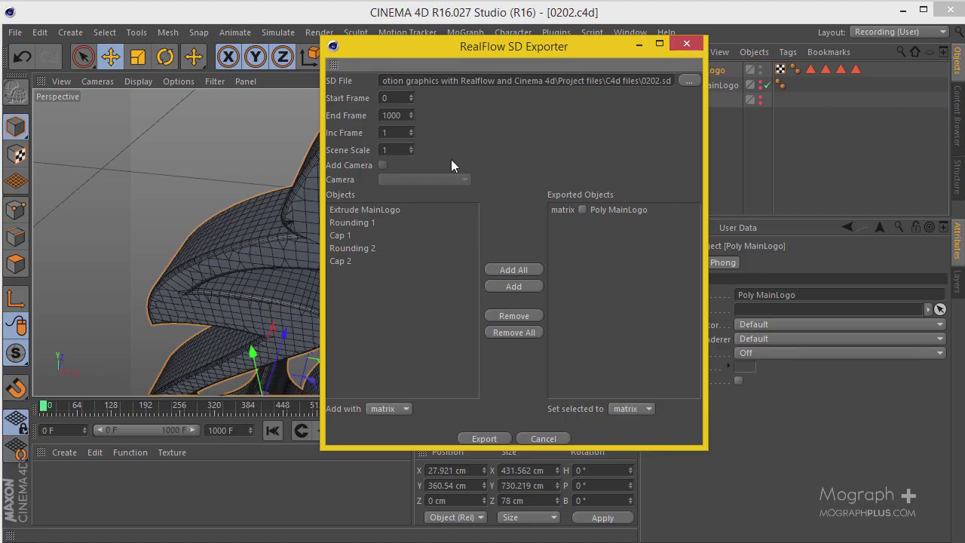
Step: Switch back to Cinema 4D and set the SD export file to MainLogo in the Fluid Sim project's objects folder
left_click(688, 80)
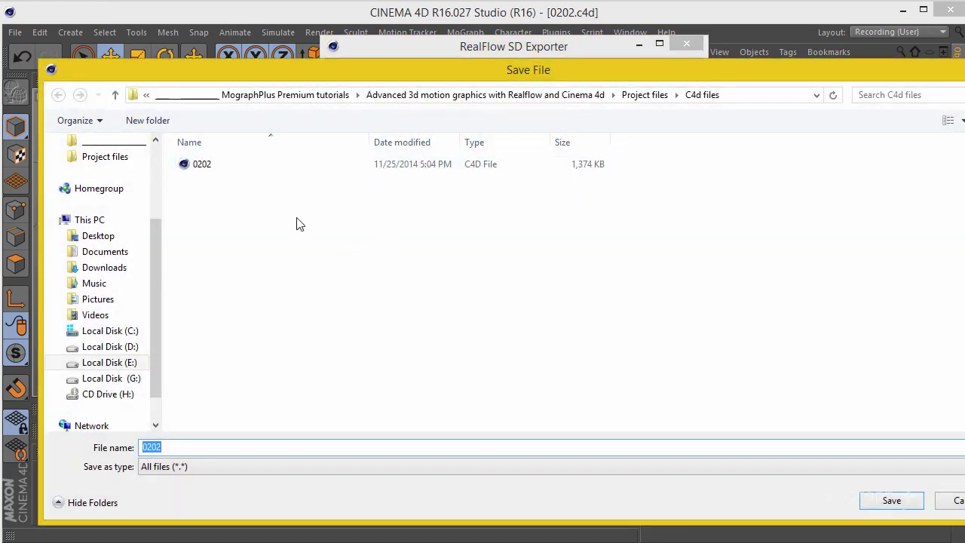
left_click(117, 162)
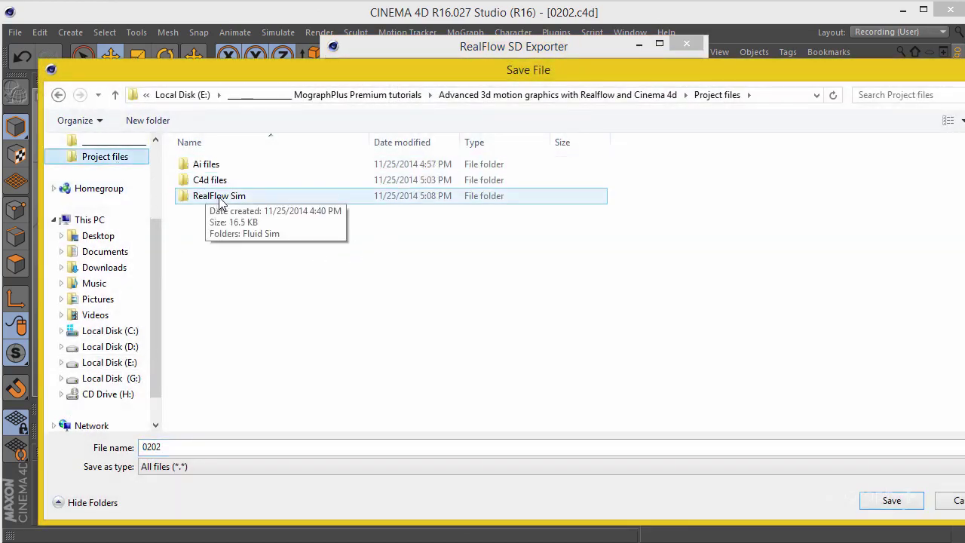
double_click(218, 194)
double_click(250, 171)
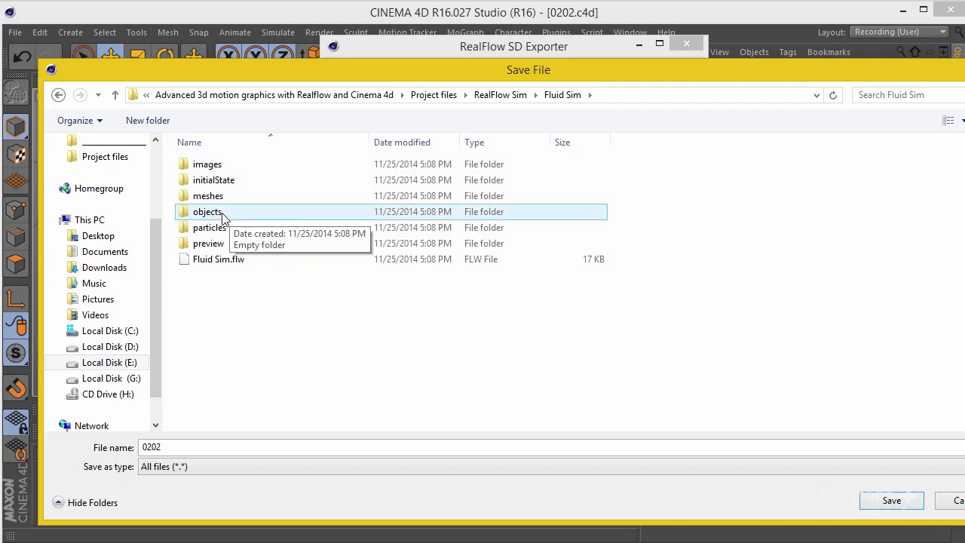
left_click(226, 217)
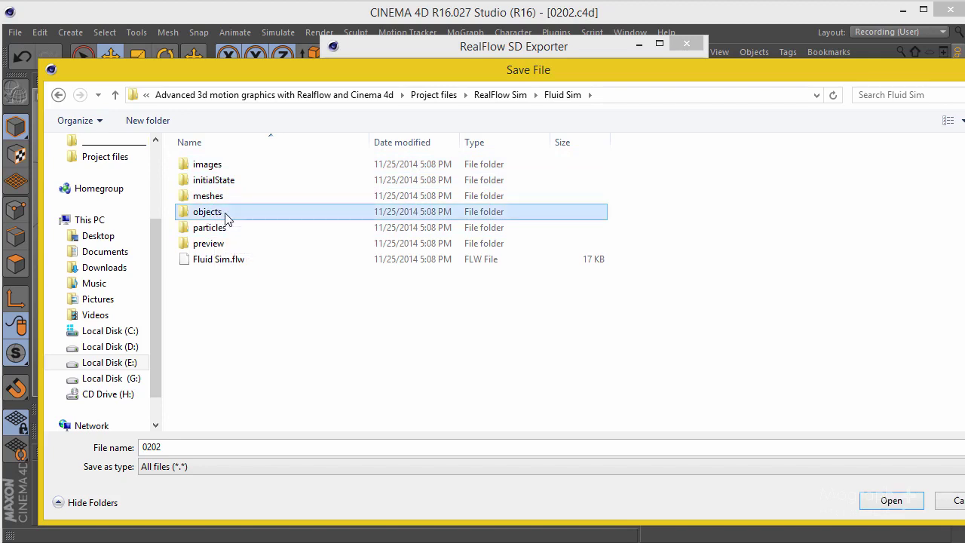
double_click(229, 217)
double_click(237, 449)
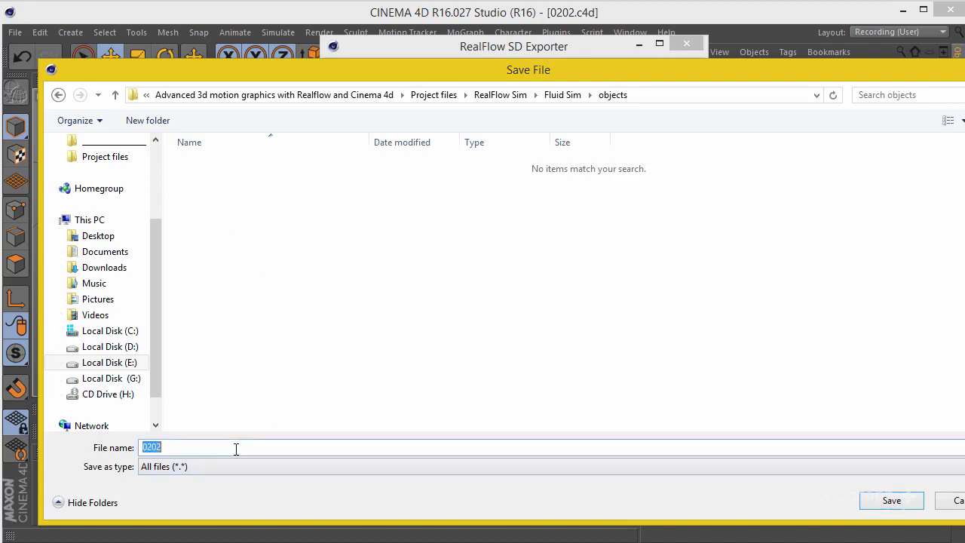
type("Mail")
type("n")
type("Logo")
key("Return")
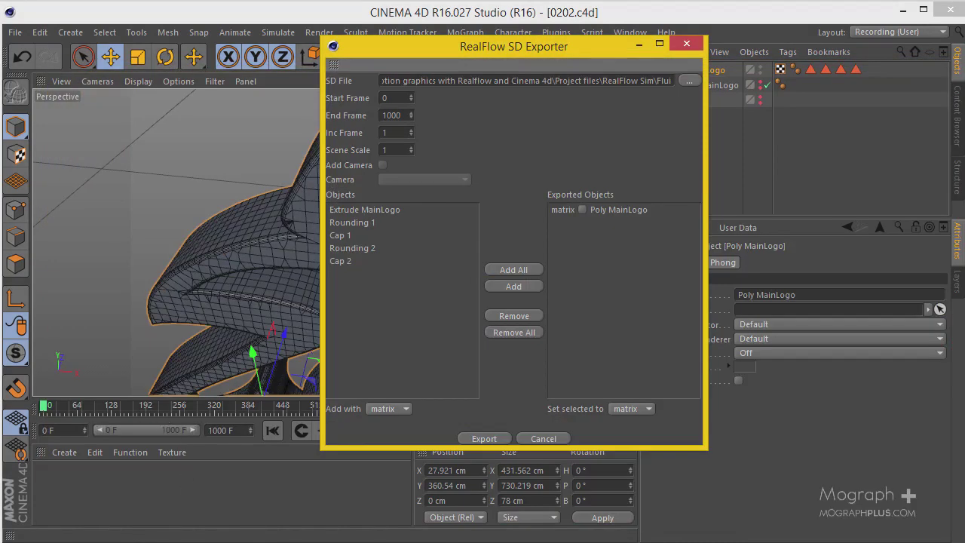
Step: Export Poly MainLogo to the SD file and save the Cinema 4D project
left_click(483, 439)
left_click(15, 31)
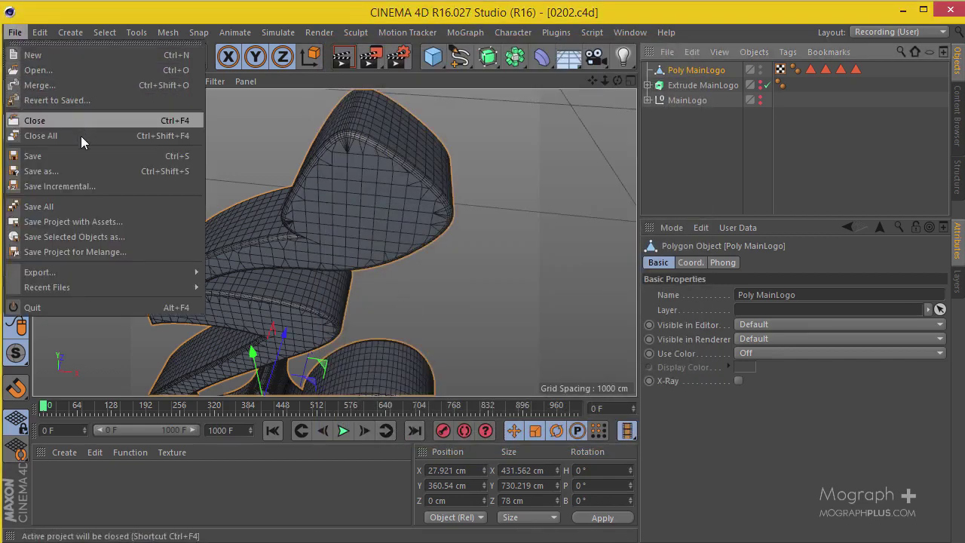
left_click(83, 155)
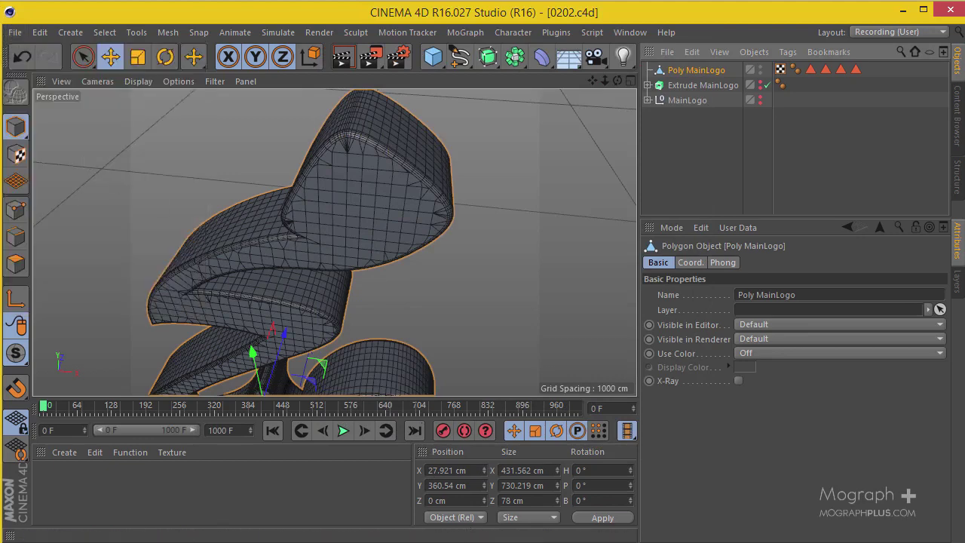
Step: Switch to RealFlow and import MainLogo.sd from the Fluid Sim project's objects folder, leaving the imported logo deselected
key("alt+Tab")
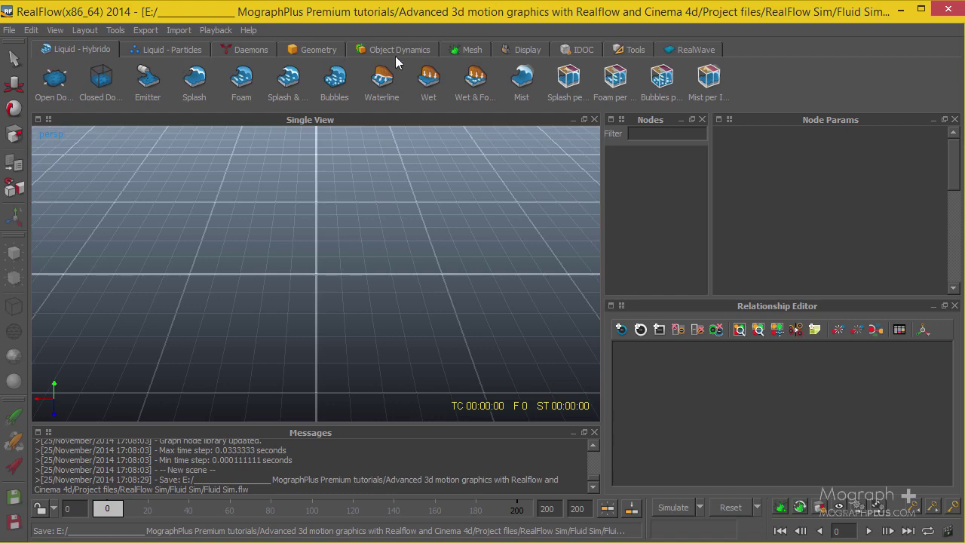
left_click(314, 51)
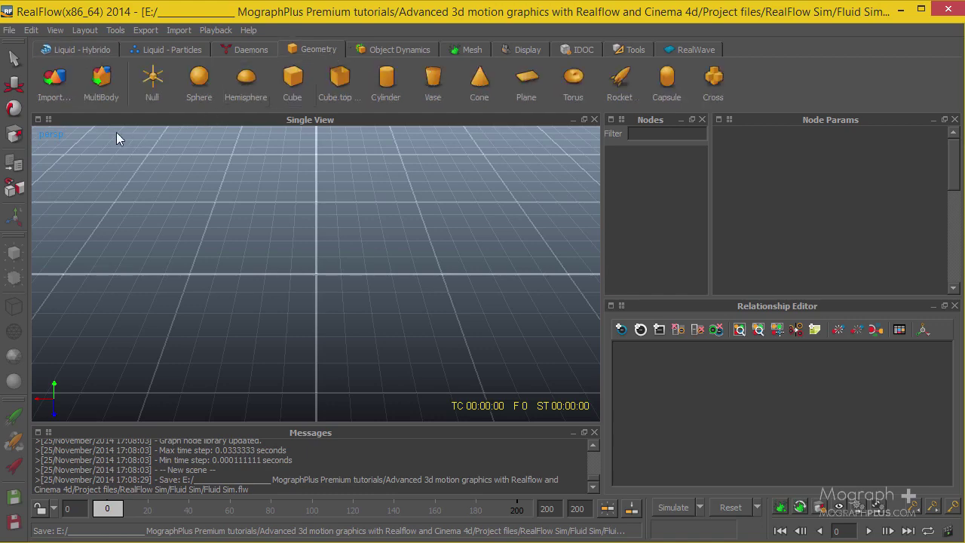
left_click(62, 87)
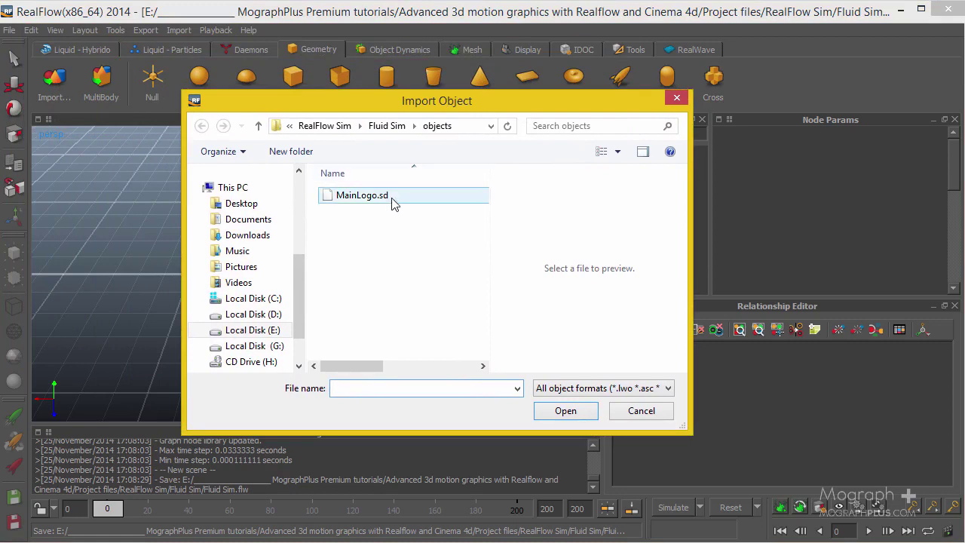
left_click(392, 199)
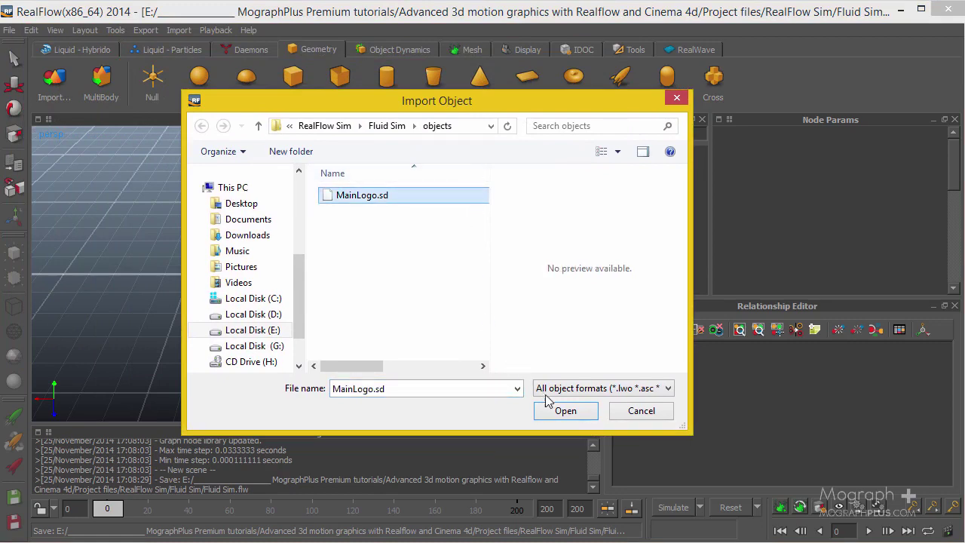
left_click(565, 410)
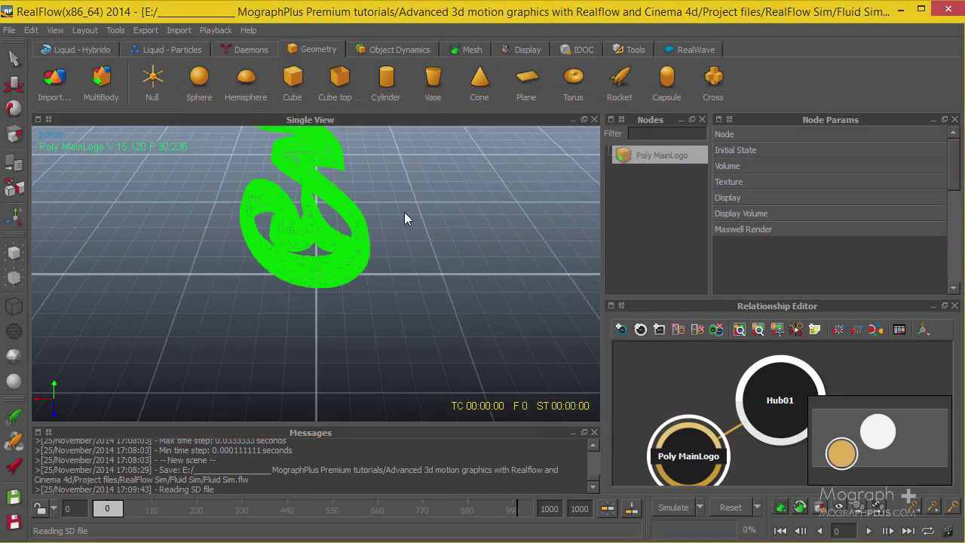
left_click(202, 220)
left_click_drag(202, 220, 395, 238, "alt")
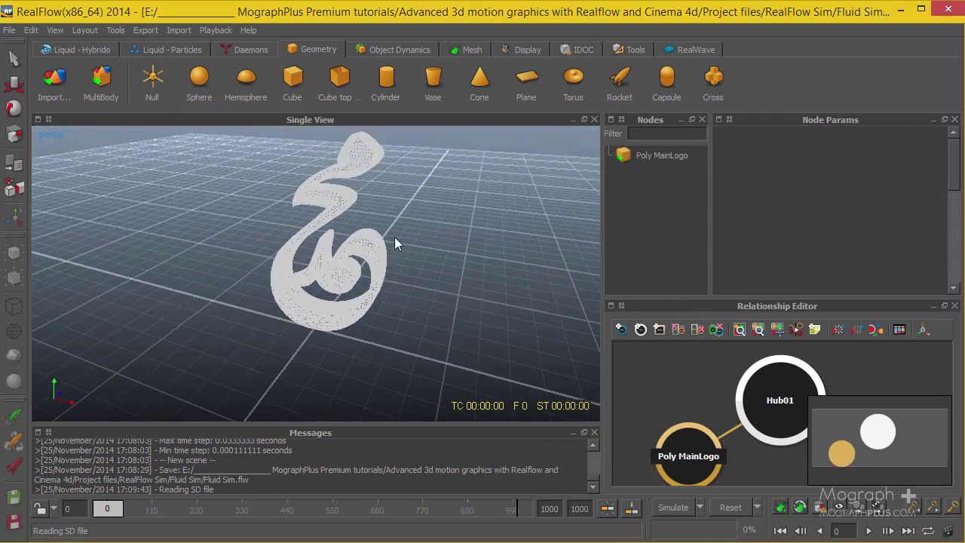